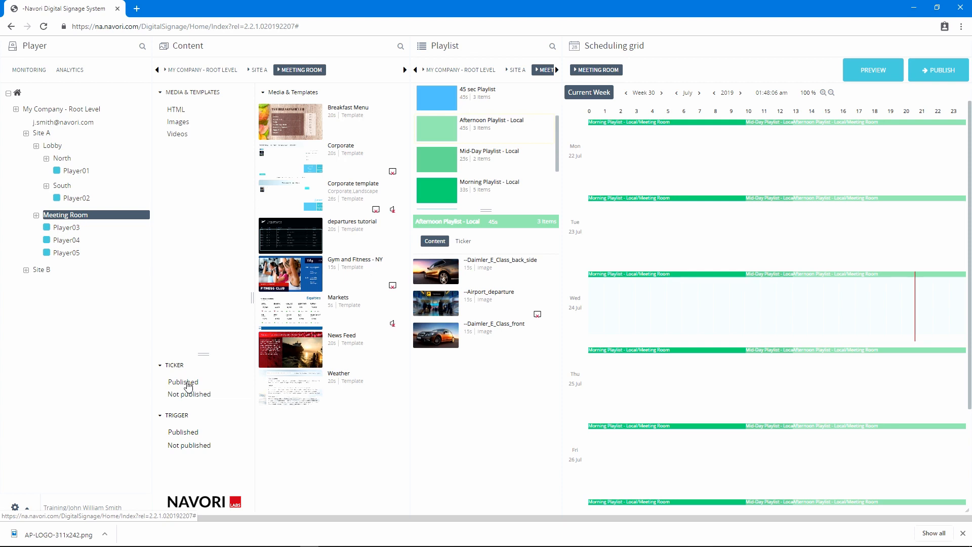
Step: Move the CNN News Ticker from the unpublished tickers to the published tickers of Meeting Room
{"action": "left_click", "coordinate": [187, 384]}
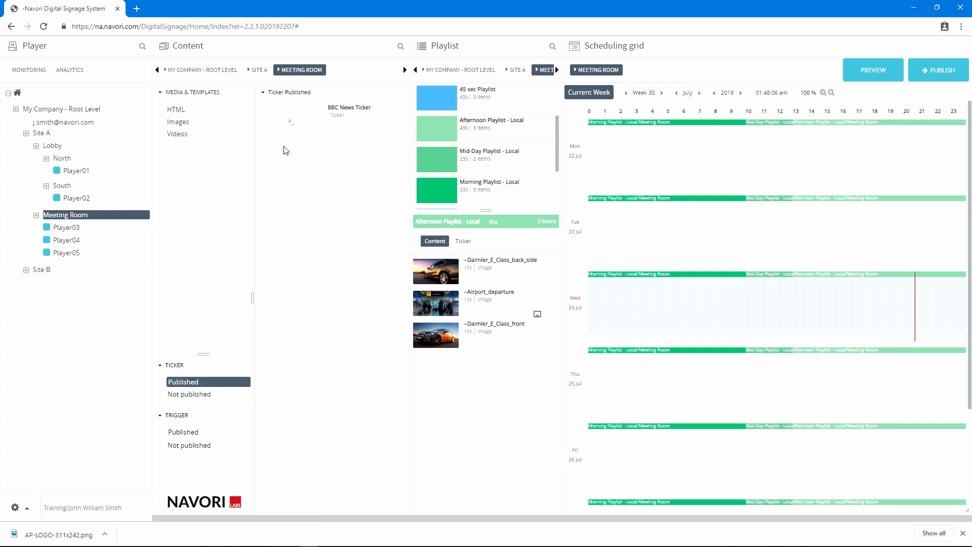
{"action": "left_click", "coordinate": [202, 398]}
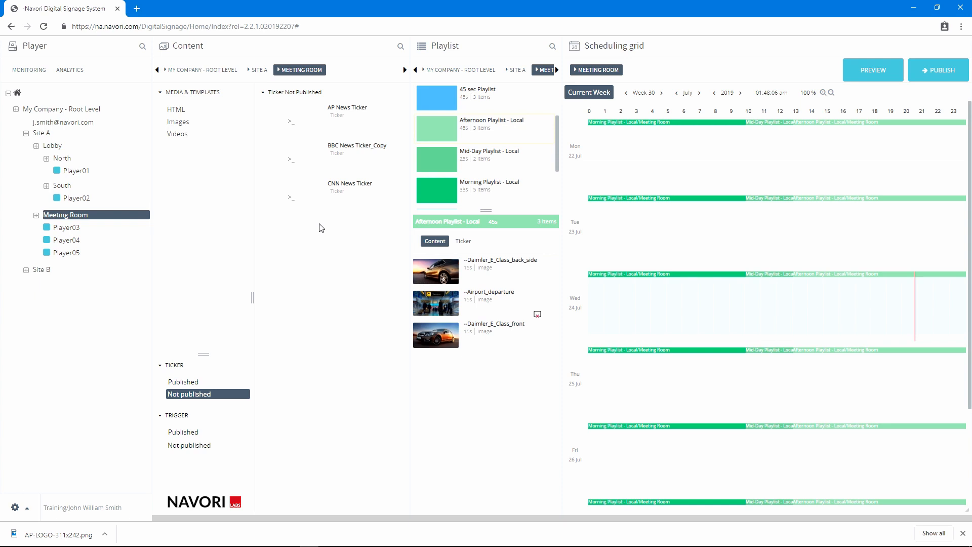
{"action": "right_click", "coordinate": [306, 204]}
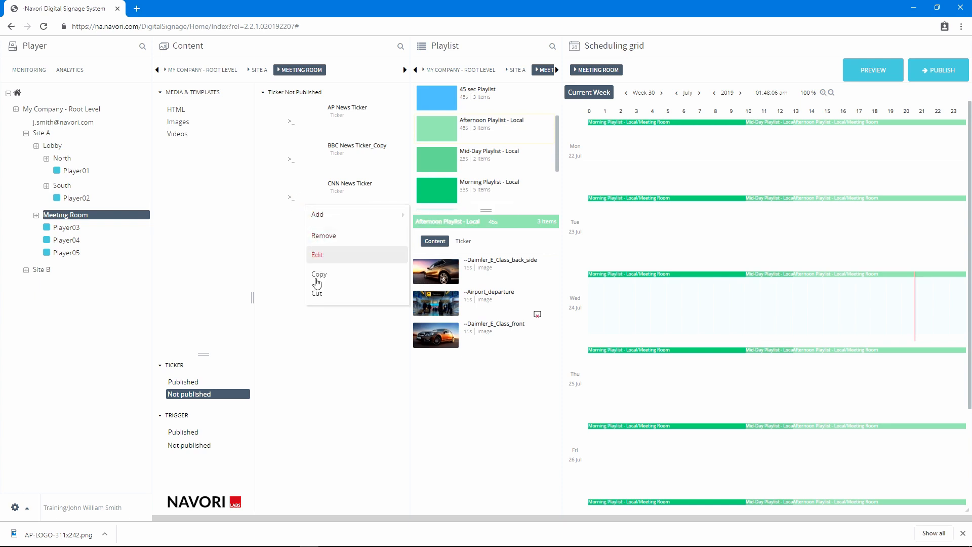
{"action": "left_click", "coordinate": [319, 295]}
{"action": "left_click", "coordinate": [187, 383]}
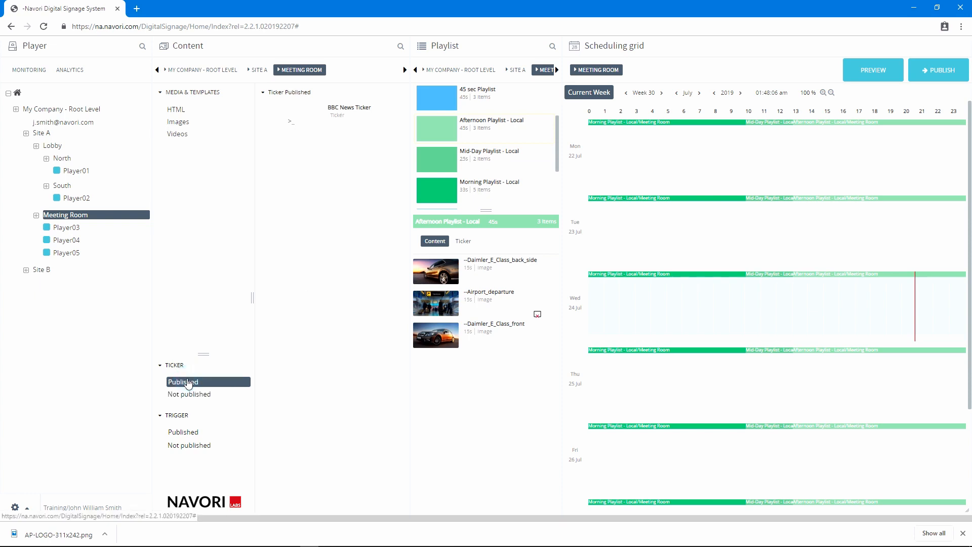
{"action": "right_click", "coordinate": [285, 243]}
{"action": "left_click", "coordinate": [297, 272]}
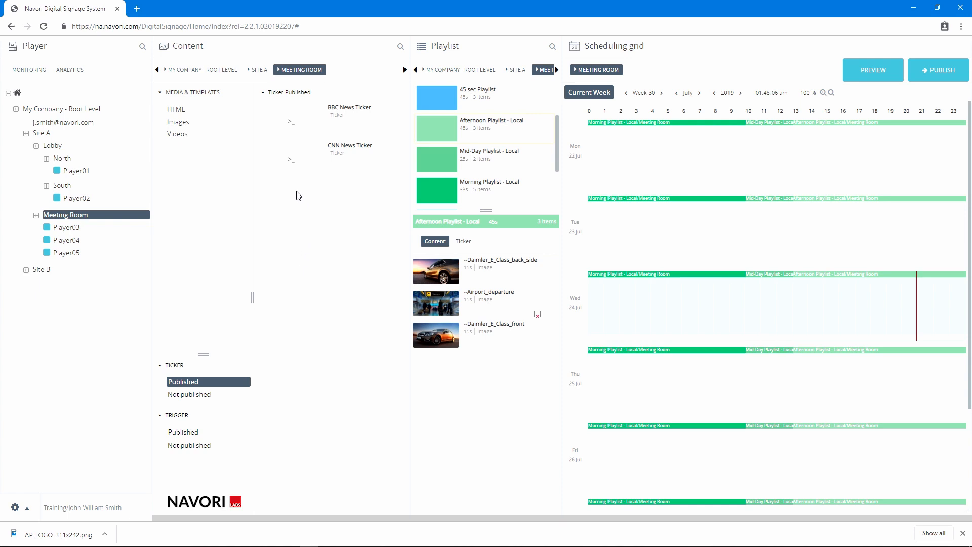
Step: Add a new ticker under the unpublished tickers and name it "Today's Events"
{"action": "left_click", "coordinate": [202, 395]}
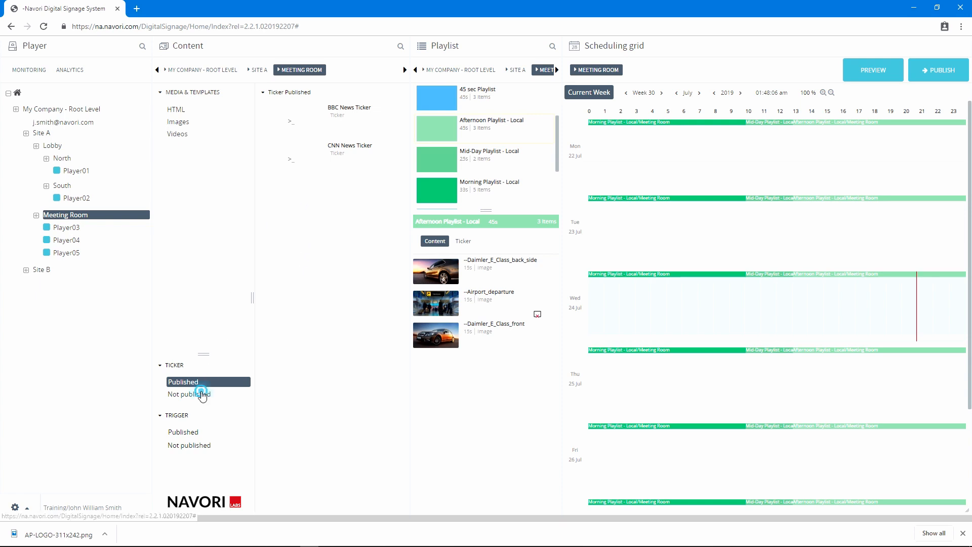
{"action": "right_click", "coordinate": [290, 211]}
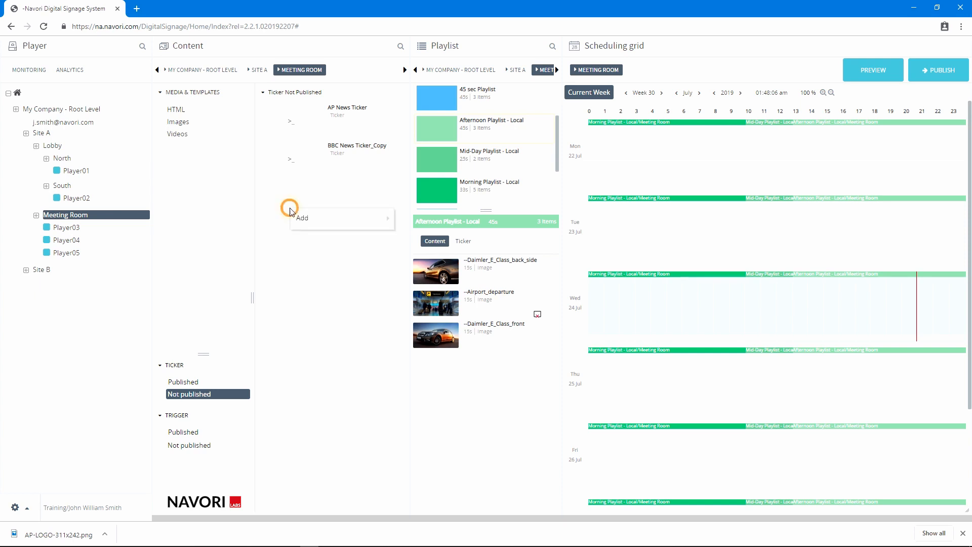
{"action": "mouse_move", "coordinate": [304, 219]}
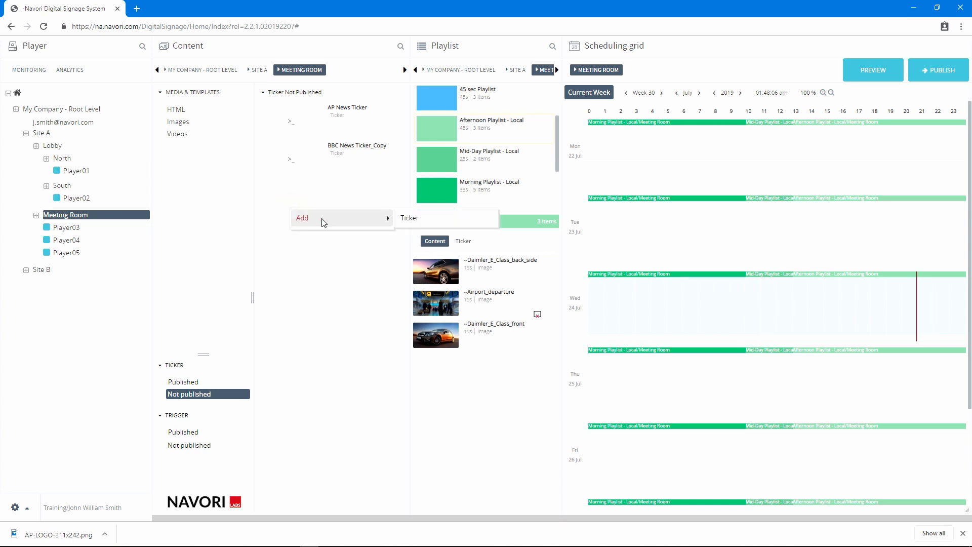
{"action": "left_click", "coordinate": [406, 221]}
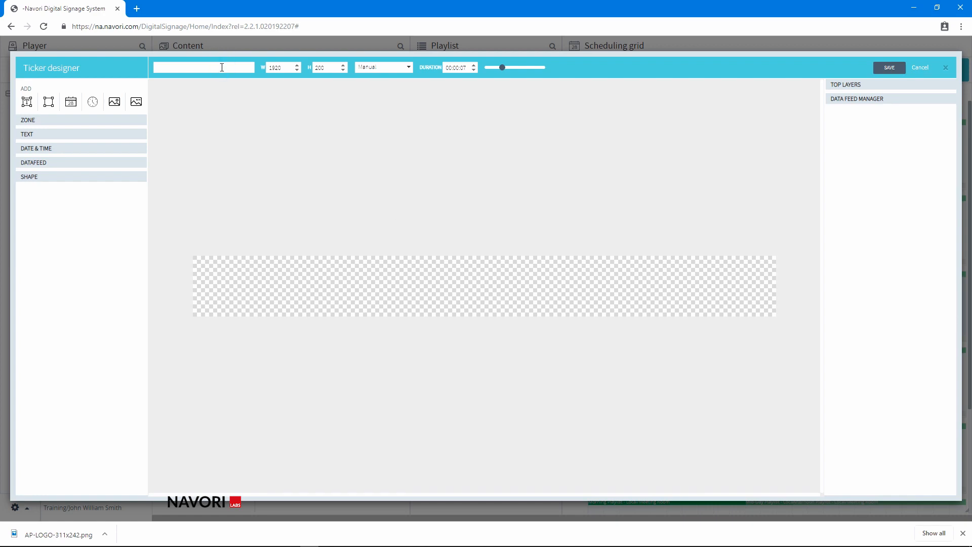
{"action": "type", "text": "oday's Events"}
Step: Try a ticker width of 1080, restoring the width to 1920
{"action": "left_click_drag", "start_coordinate": [285, 65], "coordinate": [251, 67]}
{"action": "type", "text": "1080"}
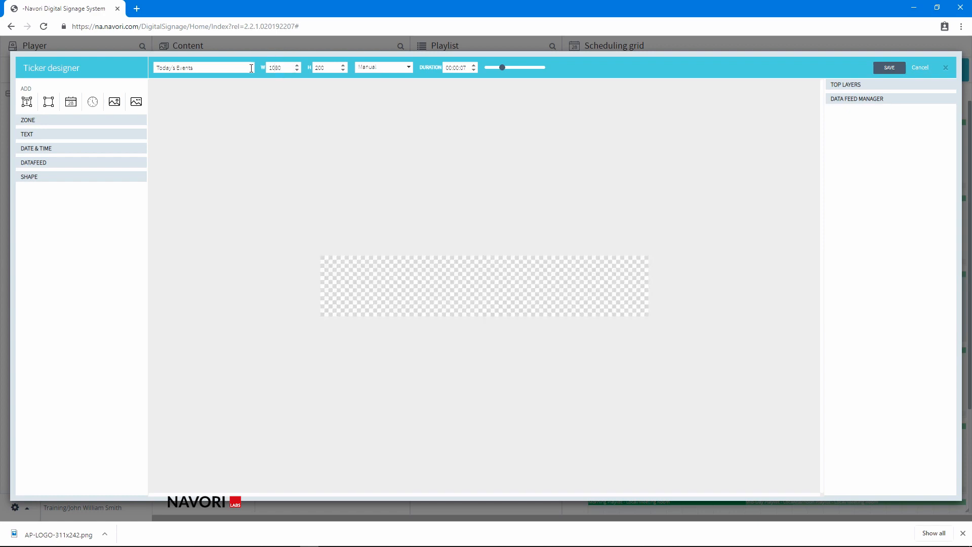
{"action": "key", "text": "BackSpace"}
{"action": "key", "text": "BackSpace"}
{"action": "key", "text": "BackSpace"}
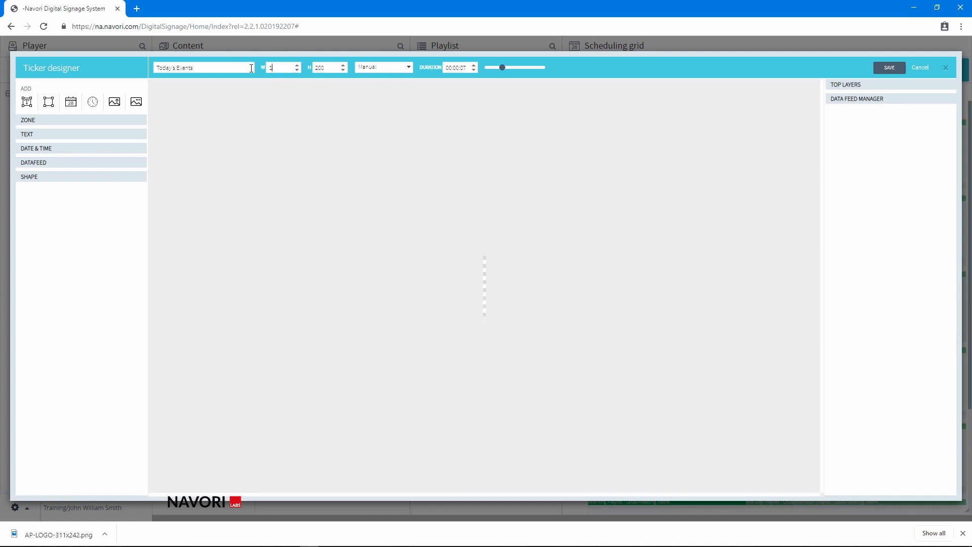
{"action": "type", "text": "920"}
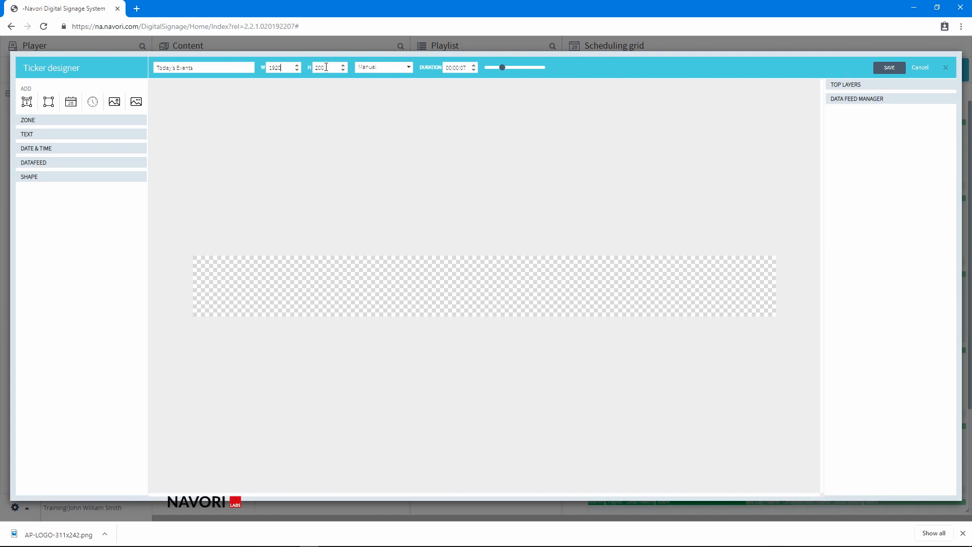
Step: Try a ticker height of 1080, restoring the height to 200
{"action": "left_click_drag", "start_coordinate": [327, 67], "coordinate": [317, 68]}
{"action": "type", "text": "1080"}
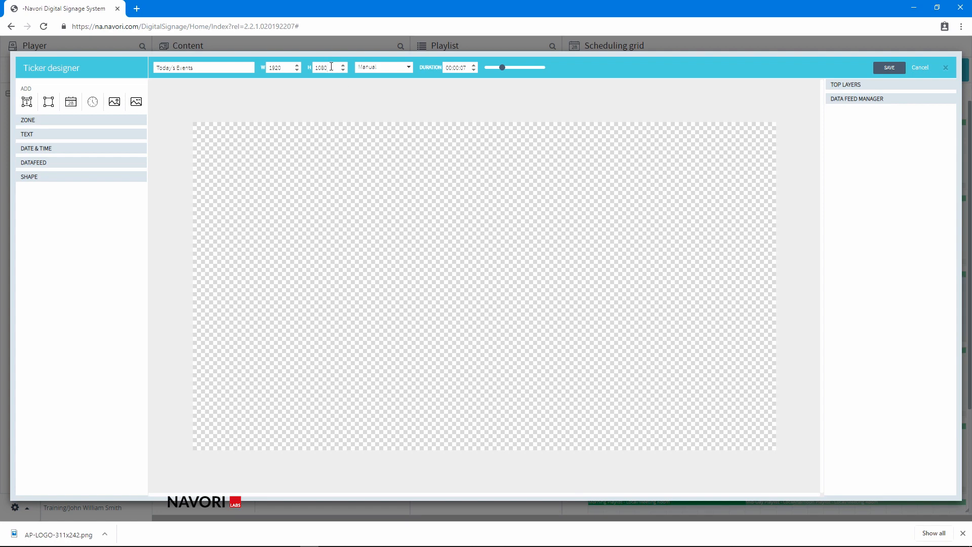
{"action": "left_click_drag", "start_coordinate": [331, 67], "coordinate": [323, 70]}
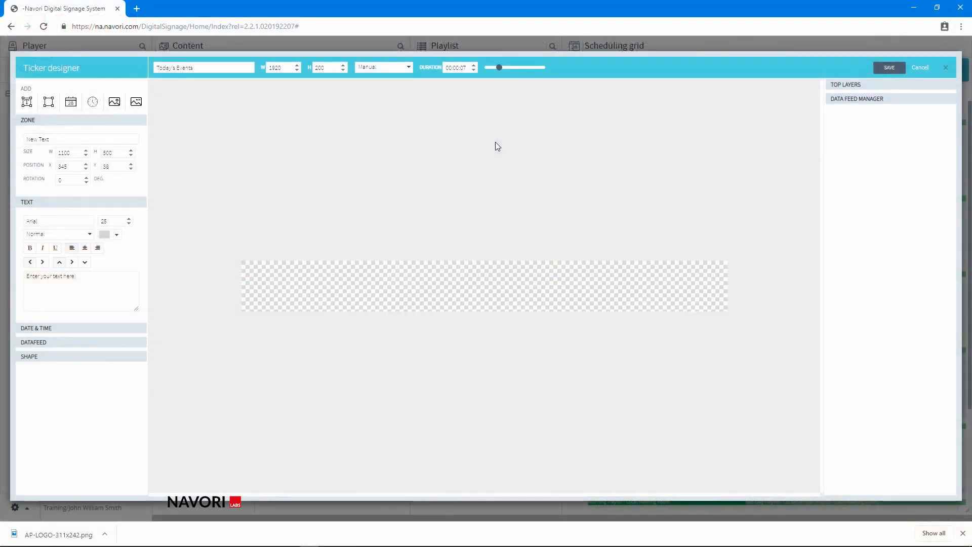
Step: Set the ticker duration to 00:00:10 and place the Event Name field of the __Today's Events data feed on the canvas
{"action": "double_click", "coordinate": [462, 68]}
{"action": "left_click", "coordinate": [836, 100]}
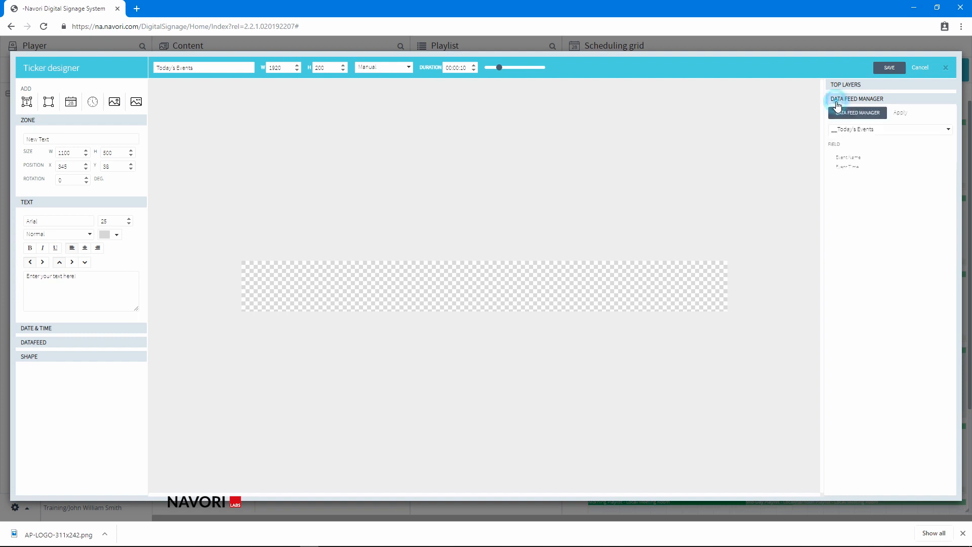
{"action": "left_click_drag", "start_coordinate": [856, 158], "coordinate": [424, 273]}
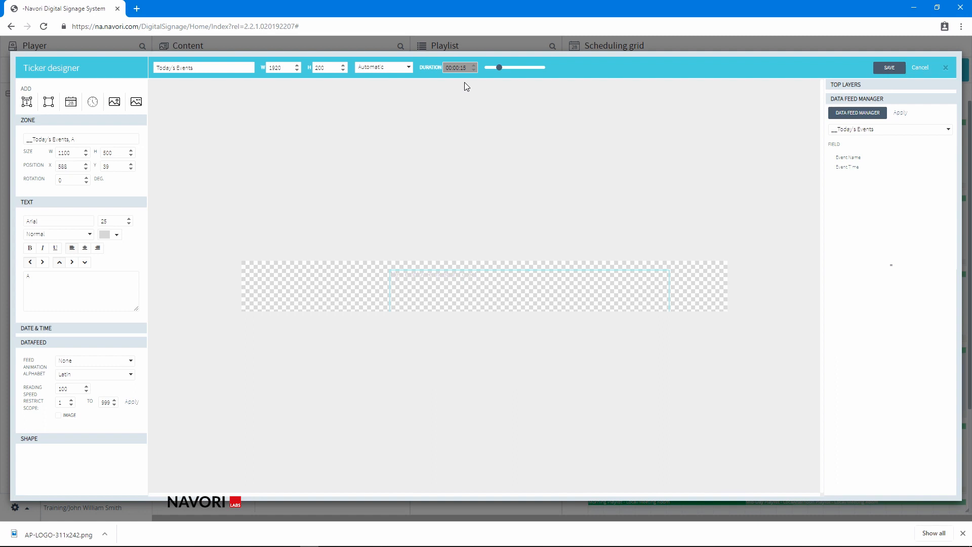
Step: Switch the ticker's duration mode to Manual and set the duration to 00:01:00
{"action": "left_click", "coordinate": [398, 71]}
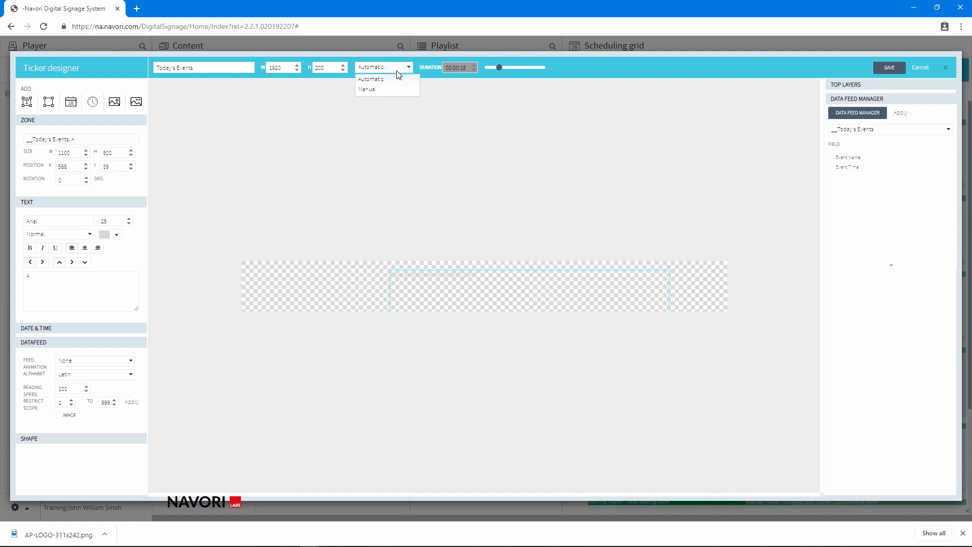
{"action": "left_click", "coordinate": [389, 88]}
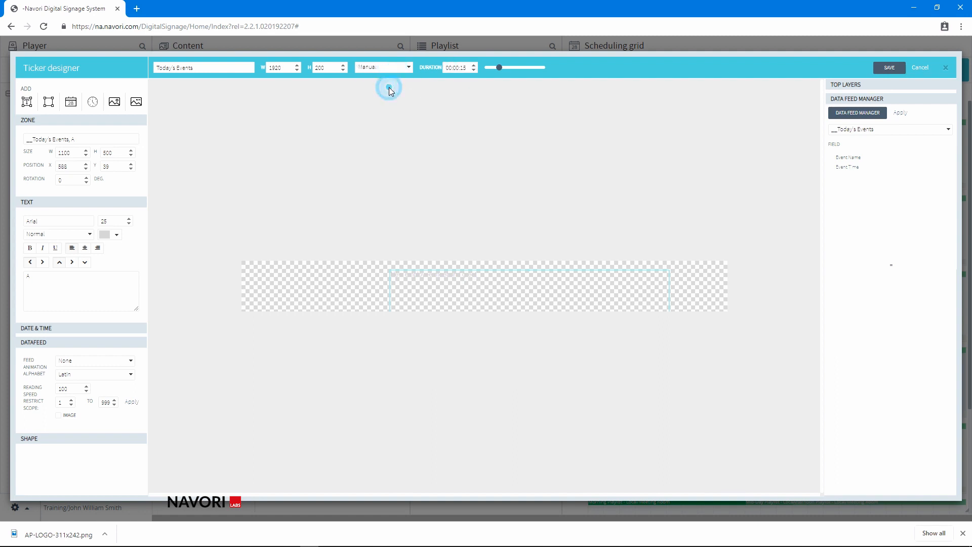
{"action": "left_click", "coordinate": [456, 67]}
{"action": "type", "text": "1"}
{"action": "left_click", "coordinate": [463, 66]}
{"action": "left_click", "coordinate": [468, 94]}
Step: Remove the Event Name data feed zone from the ticker canvas
{"action": "right_click", "coordinate": [521, 294]}
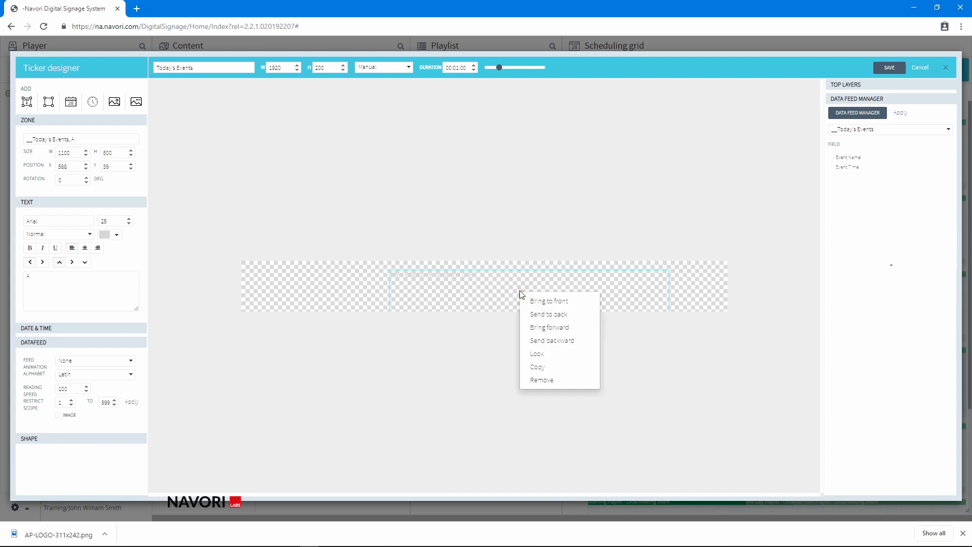
{"action": "left_click", "coordinate": [553, 382]}
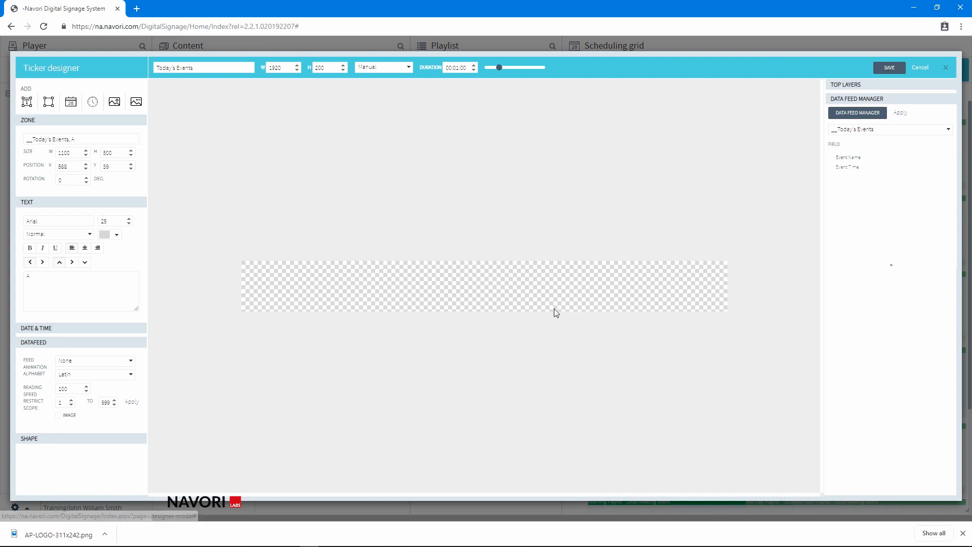
{"action": "left_click", "coordinate": [506, 67]}
{"action": "left_click_drag", "start_coordinate": [506, 67], "coordinate": [500, 67]}
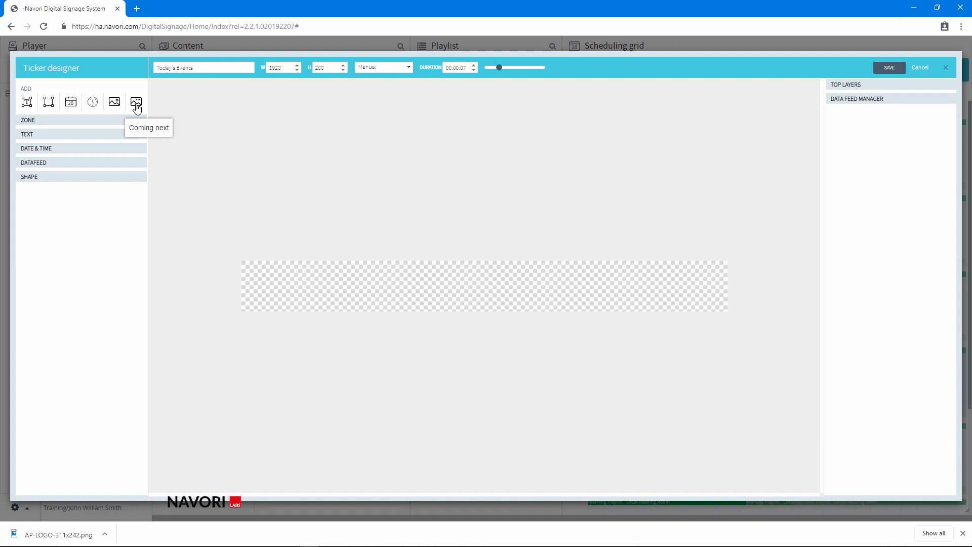
Step: Add a new text zone to the ticker and format its text in black (#000000) at size 40
{"action": "left_click", "coordinate": [27, 105]}
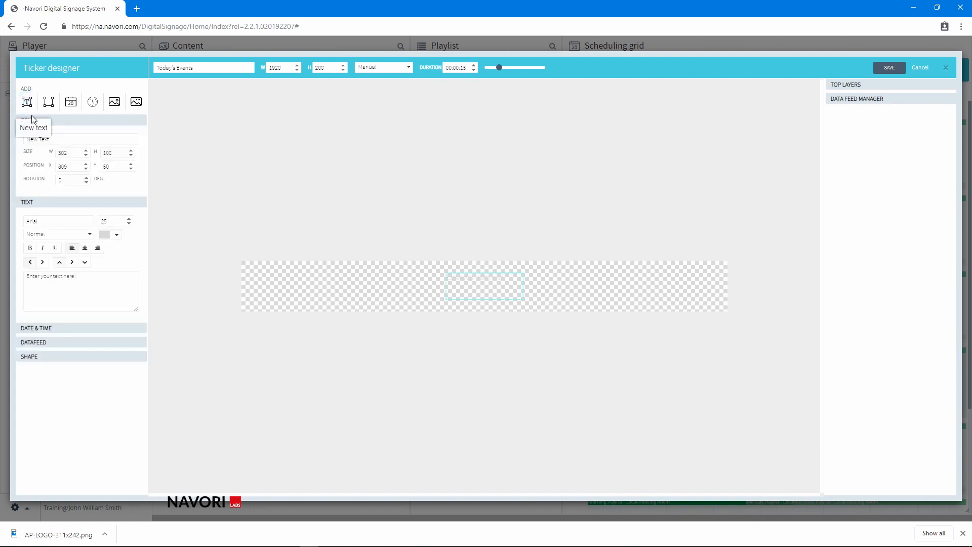
{"action": "left_click", "coordinate": [112, 234]}
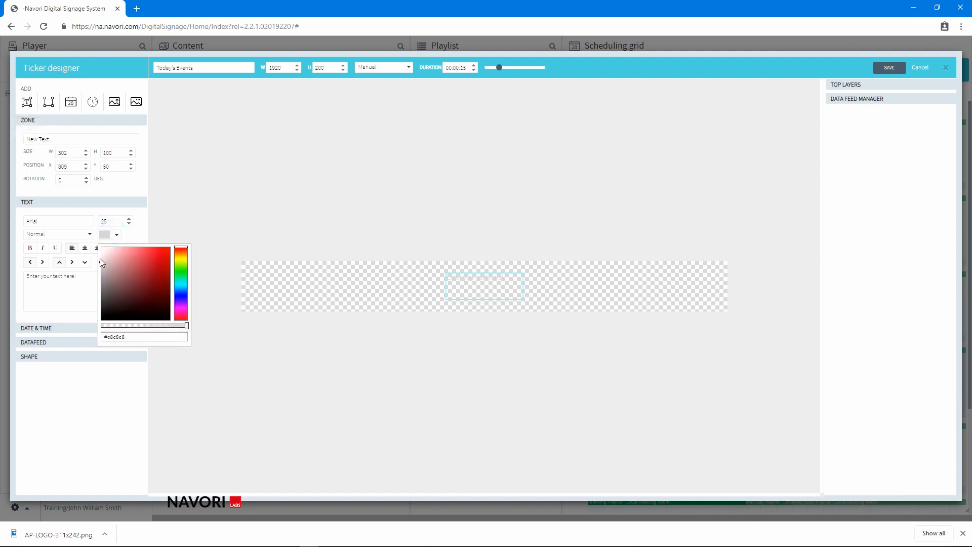
{"action": "left_click_drag", "start_coordinate": [101, 260], "coordinate": [89, 336]}
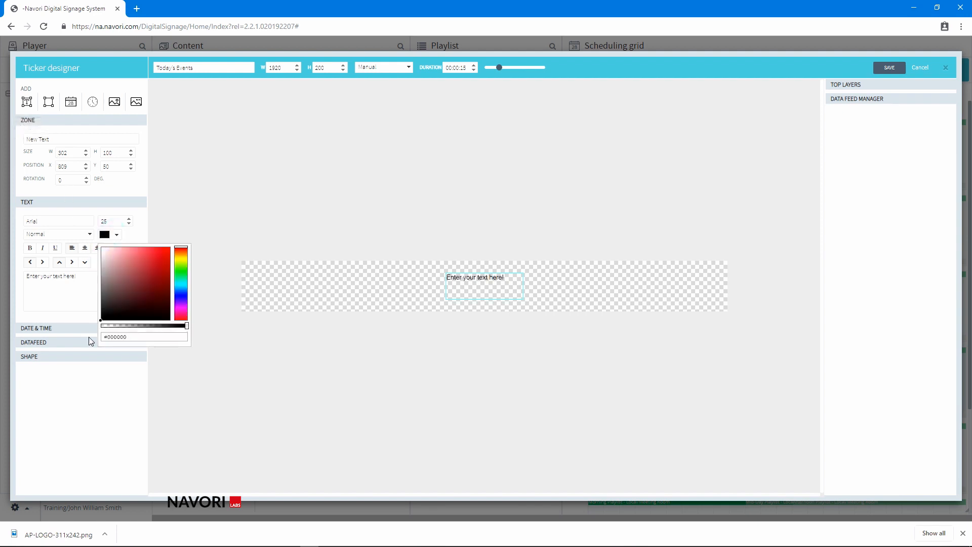
{"action": "left_click", "coordinate": [143, 237]}
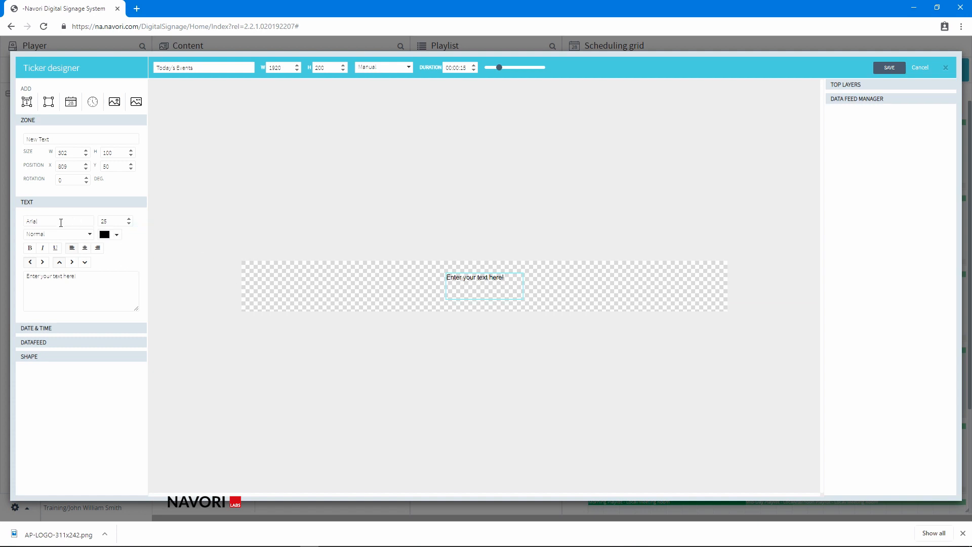
{"action": "double_click", "coordinate": [109, 222]}
{"action": "type", "text": "40"}
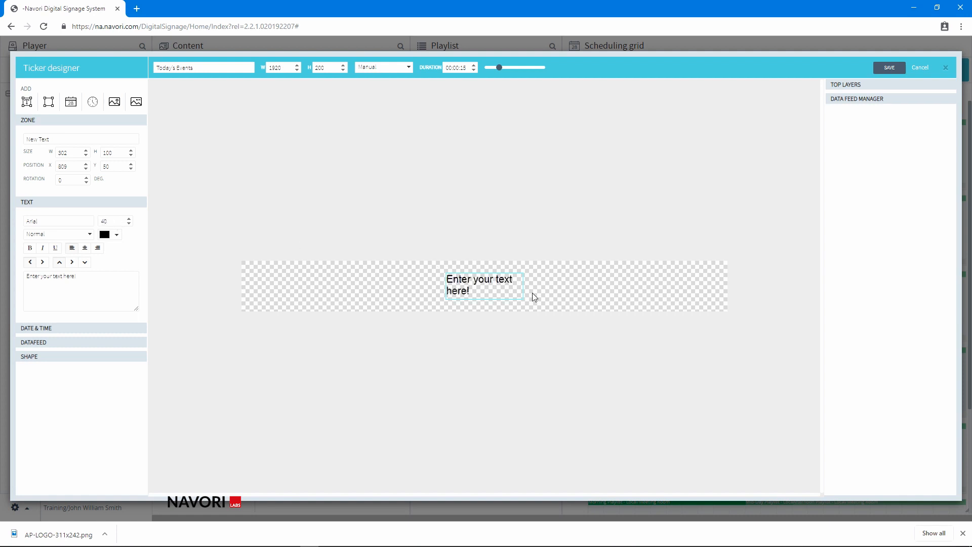
Step: Resize the text zone to 500 wide and 60 high, and set its X position to 200
{"action": "left_click_drag", "start_coordinate": [522, 287], "coordinate": [547, 288]}
{"action": "left_click_drag", "start_coordinate": [78, 152], "coordinate": [44, 158]}
{"action": "type", "text": "500"}
{"action": "left_click_drag", "start_coordinate": [79, 167], "coordinate": [18, 174]}
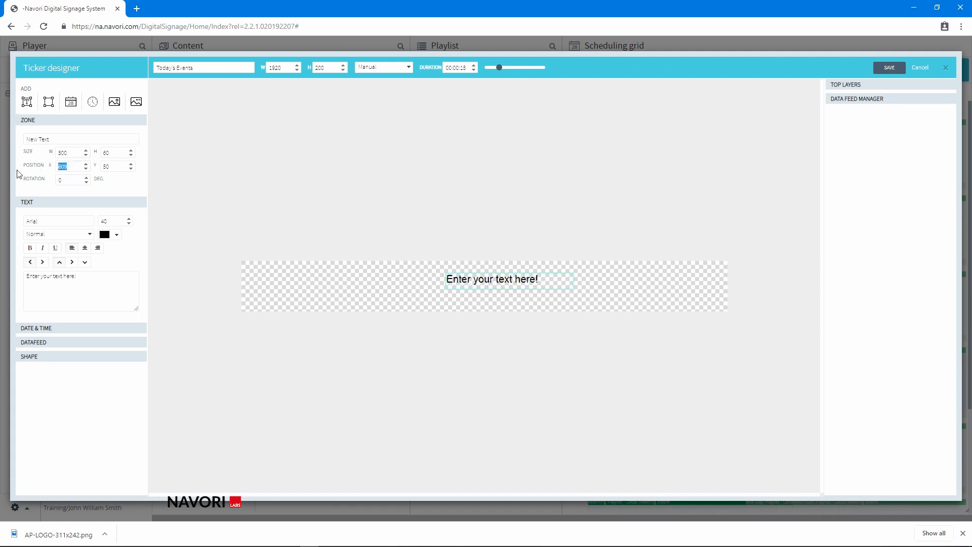
{"action": "type", "text": "200"}
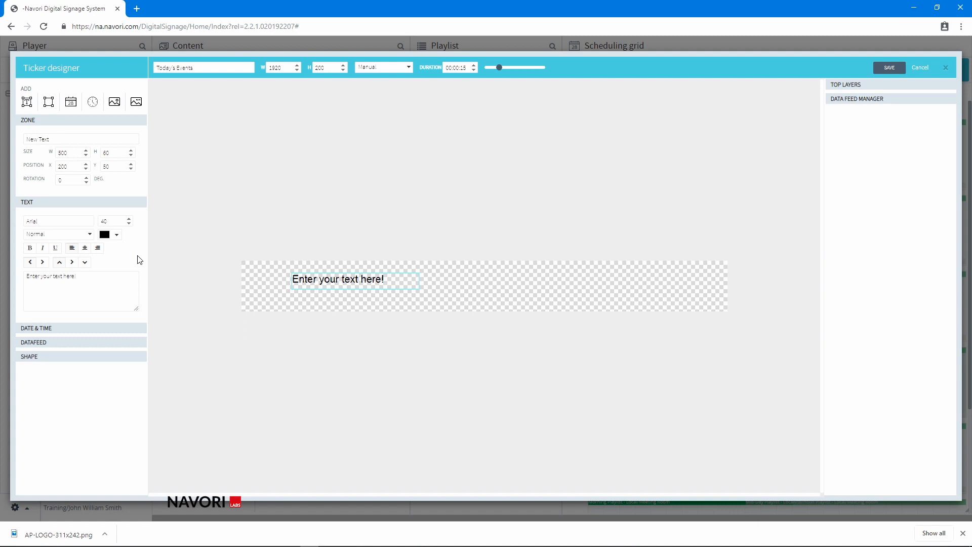
Step: Replace the text zone's placeholder text with "Today's Events"
{"action": "left_click_drag", "start_coordinate": [104, 277], "coordinate": [5, 276]}
{"action": "type", "text": "Today"}
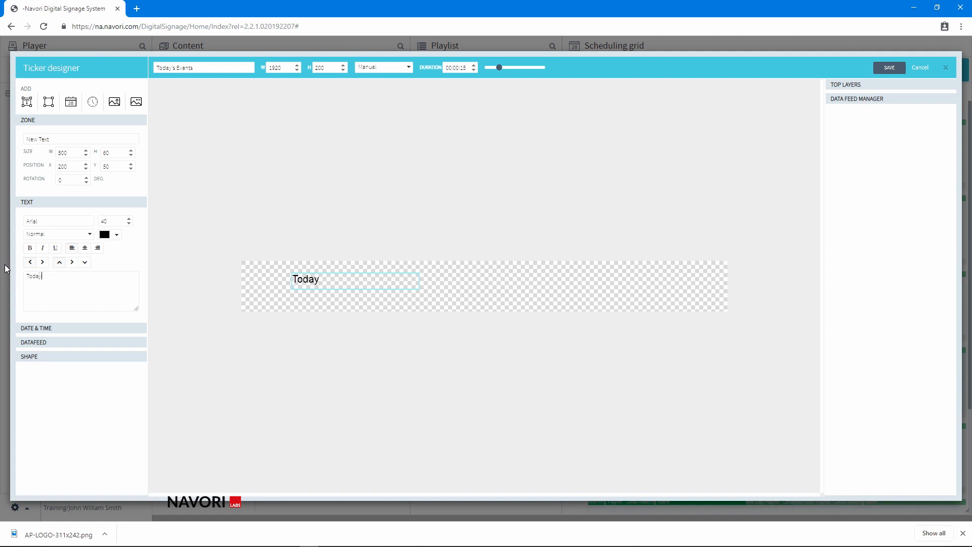
{"action": "type", "text": "'s"}
{"action": "left_click", "coordinate": [342, 279]}
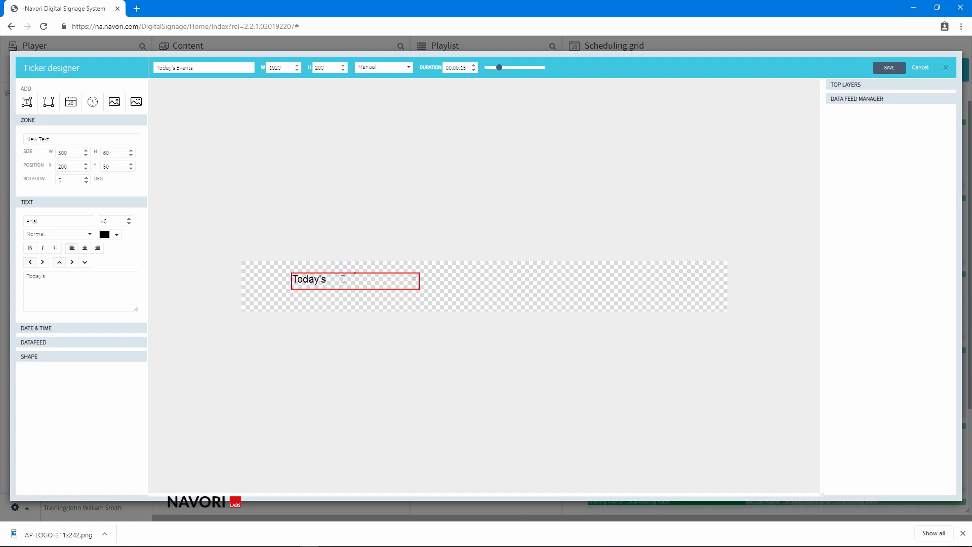
{"action": "type", "text": "Events"}
{"action": "triple_click", "coordinate": [375, 282]}
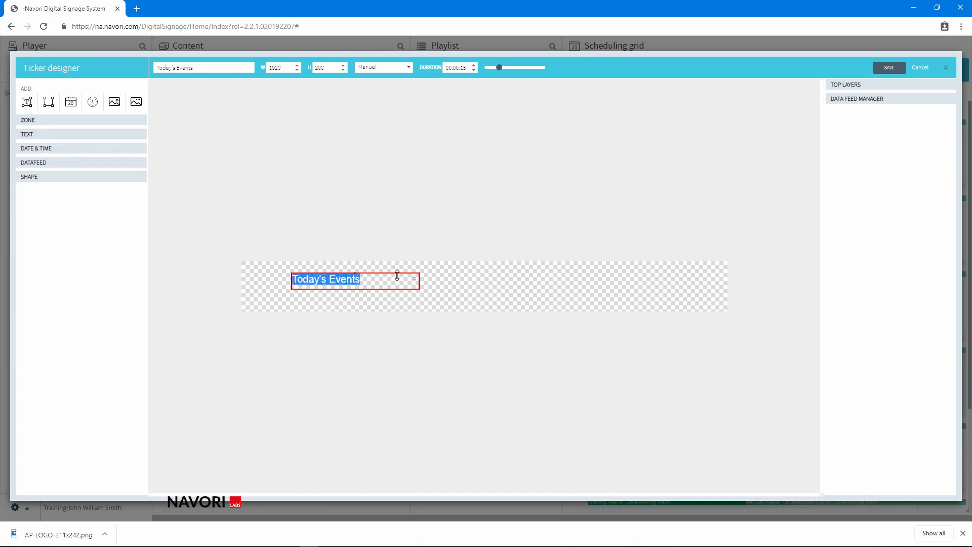
{"action": "left_click", "coordinate": [393, 283]}
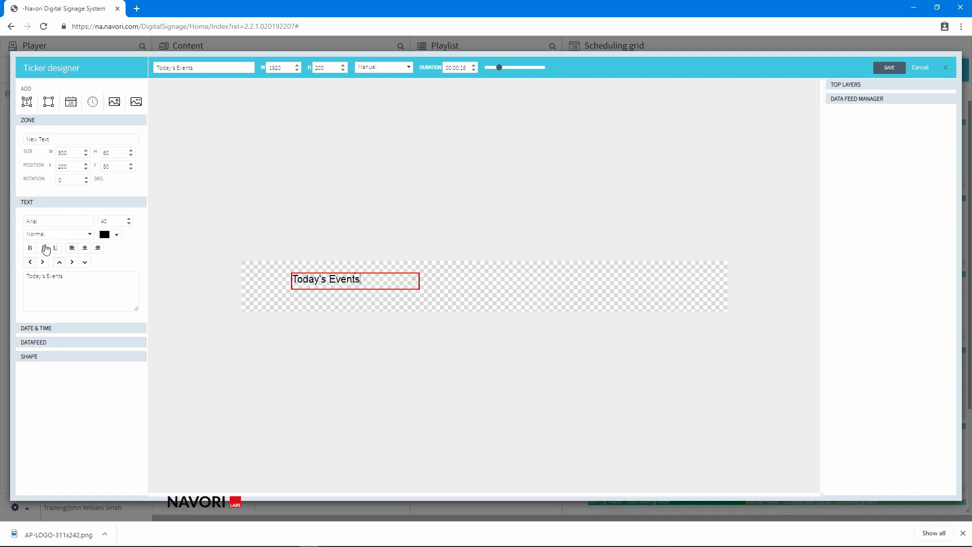
Step: Make the "Today's Events" text bold and centre it horizontally and vertically within its zone
{"action": "left_click", "coordinate": [30, 249]}
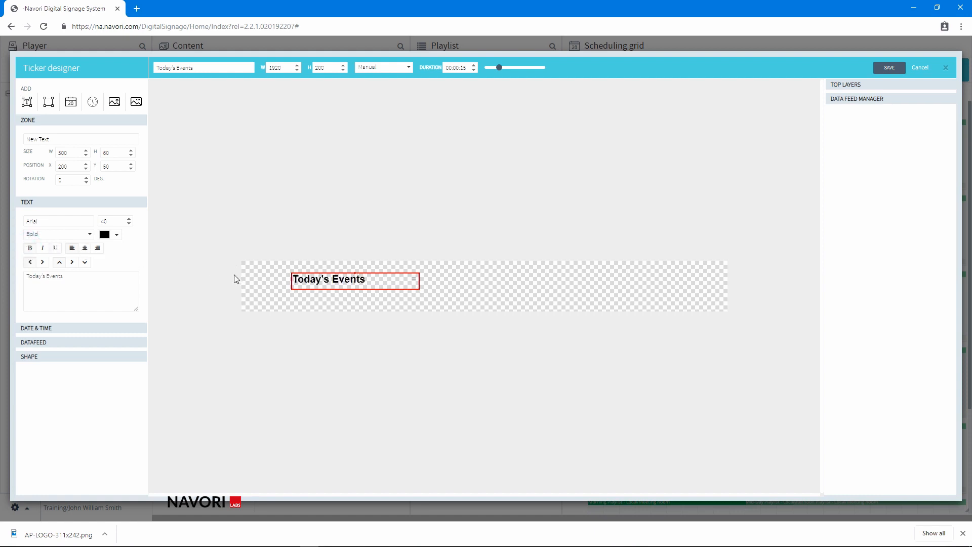
{"action": "left_click", "coordinate": [85, 247]}
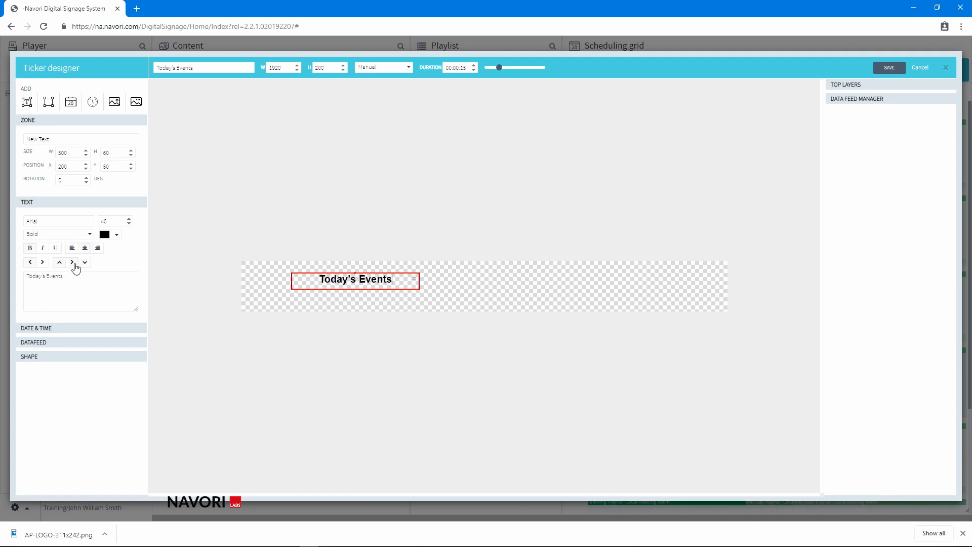
{"action": "left_click", "coordinate": [73, 263]}
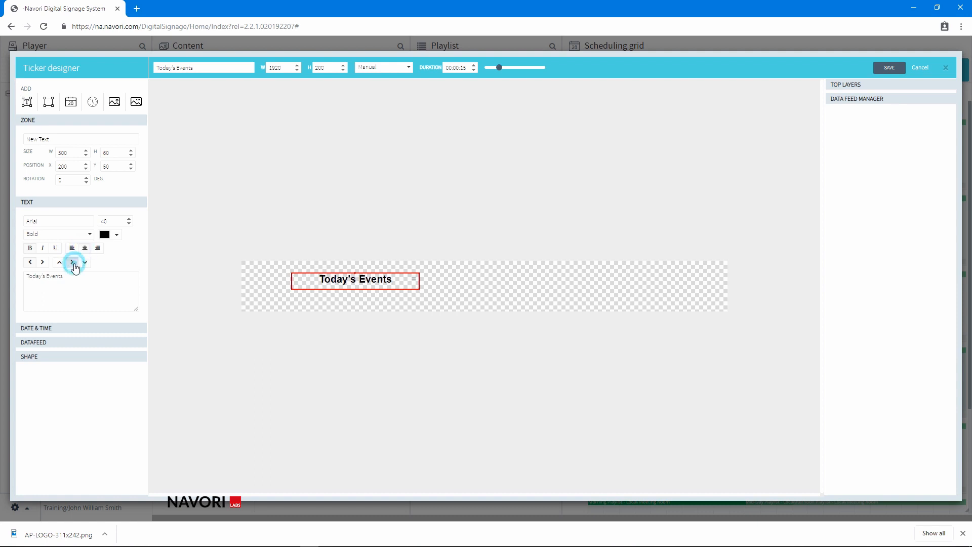
Step: Add a new shape zone to the ticker
{"action": "left_click", "coordinate": [414, 280]}
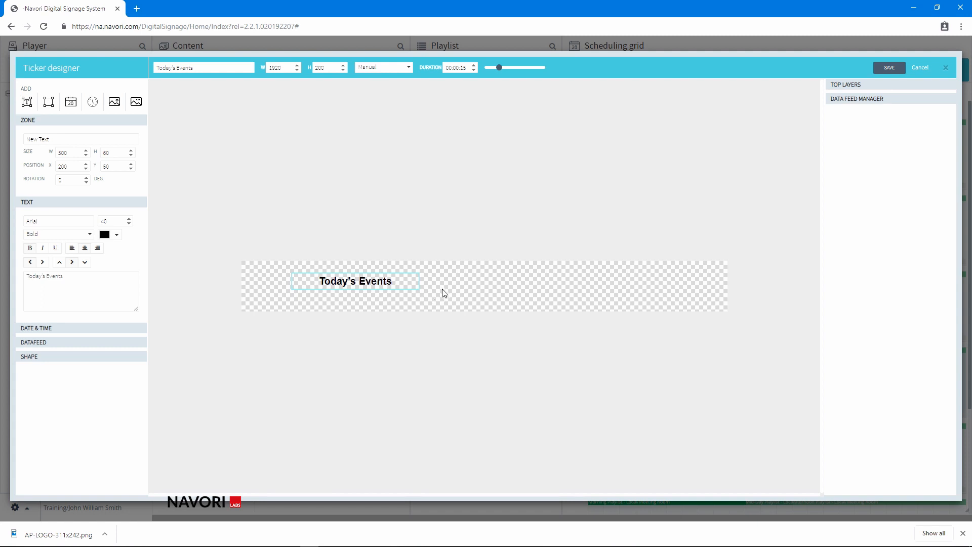
{"action": "left_click", "coordinate": [48, 102]}
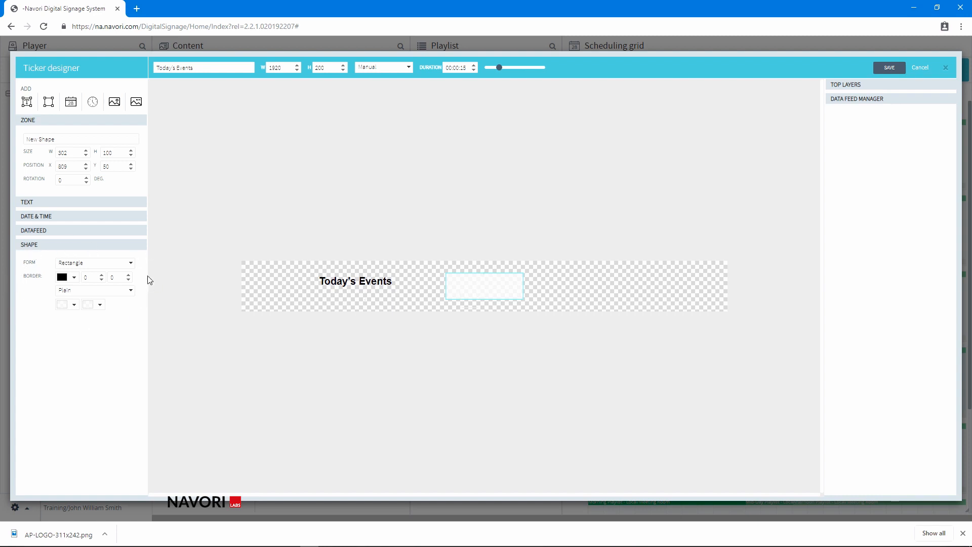
Step: Try the Ellipse form on the new shape and set it back to Rectangle
{"action": "left_click", "coordinate": [105, 264]}
{"action": "left_click", "coordinate": [93, 288]}
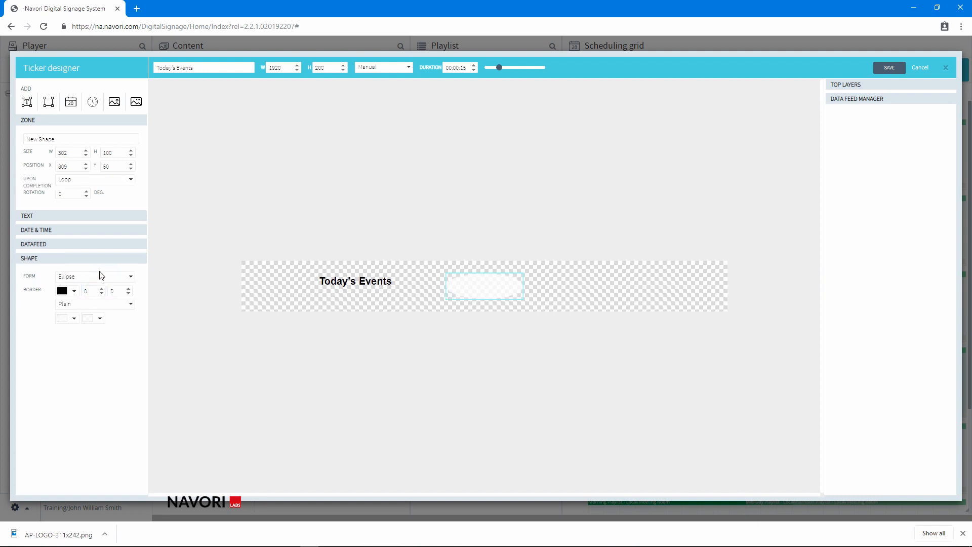
{"action": "left_click", "coordinate": [100, 274]}
{"action": "left_click", "coordinate": [94, 289]}
Step: Set the rectangle's border colour to blue (#373ec3)
{"action": "left_click", "coordinate": [74, 291]}
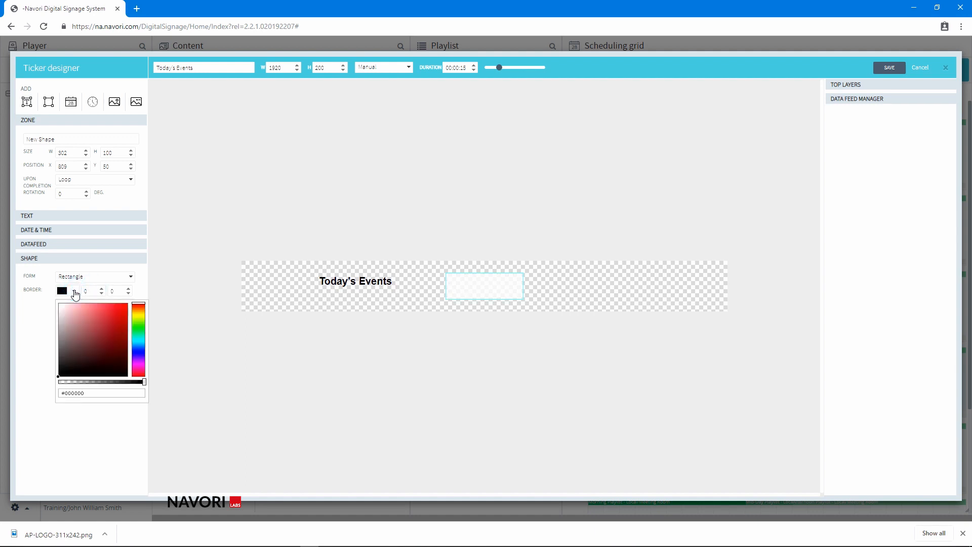
{"action": "left_click", "coordinate": [136, 351]}
{"action": "left_click", "coordinate": [107, 321]}
Step: Try a border width of 5 and a corner radius of 20 on the rectangle
{"action": "left_click", "coordinate": [90, 290]}
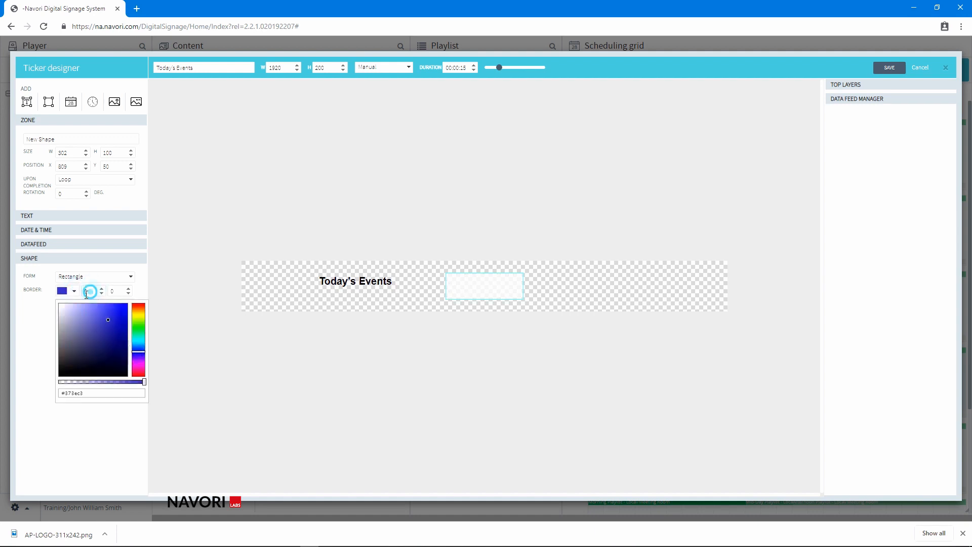
{"action": "type", "text": "5"}
{"action": "double_click", "coordinate": [119, 292]}
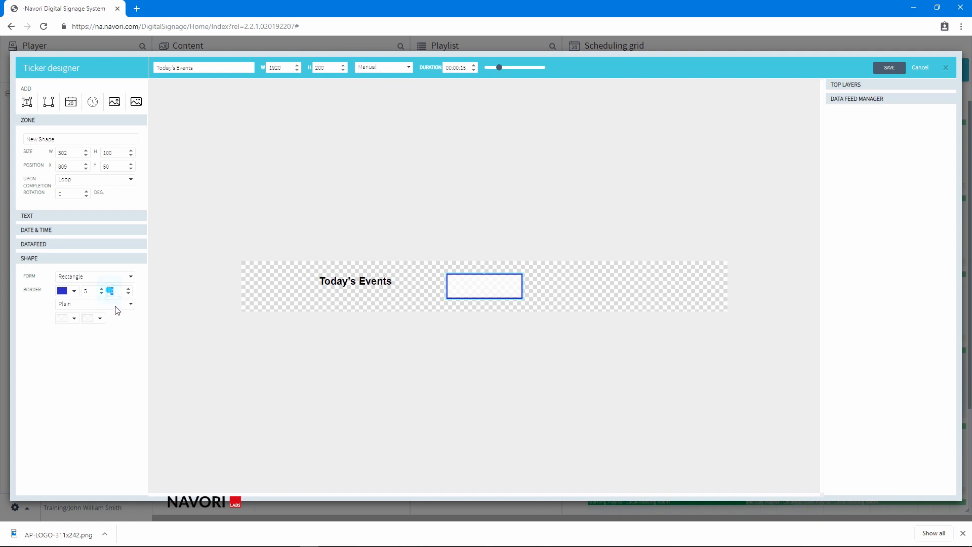
{"action": "type", "text": "20"}
Step: Reset the rectangle's corner radius and border width to 0
{"action": "double_click", "coordinate": [119, 291]}
{"action": "type", "text": "0"}
{"action": "left_click", "coordinate": [90, 290]}
{"action": "key", "text": "BackSpace"}
{"action": "type", "text": "0"}
Step: Change the rectangle's fill to Gradient with semi-transparent blue, rgba(66, 94, 229, 0.5), as its first colour
{"action": "left_click", "coordinate": [77, 305]}
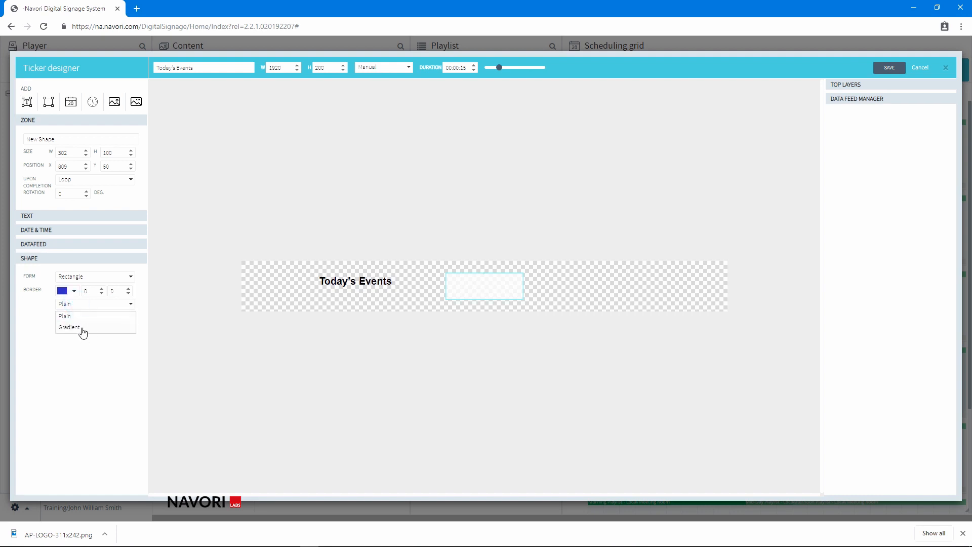
{"action": "left_click", "coordinate": [70, 327]}
{"action": "left_click", "coordinate": [65, 321]}
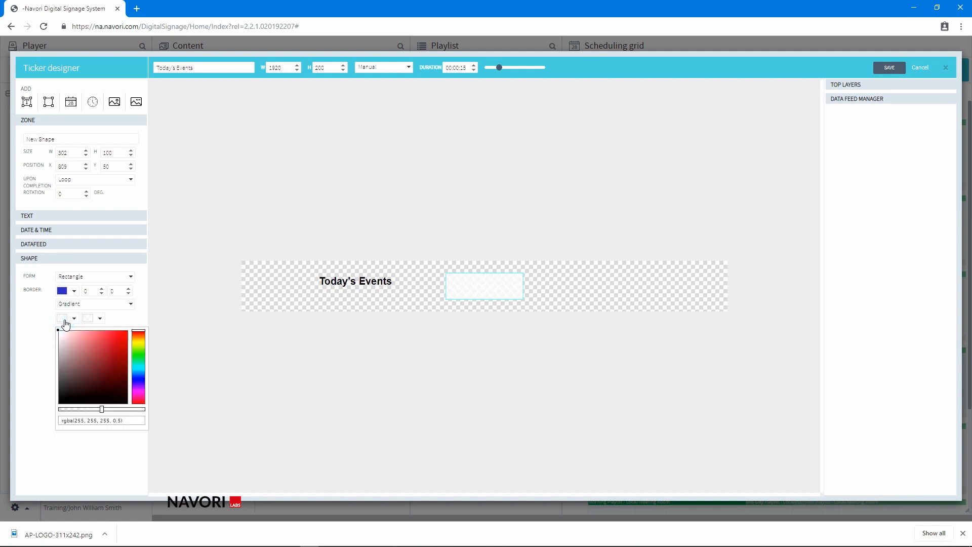
{"action": "left_click", "coordinate": [136, 378]}
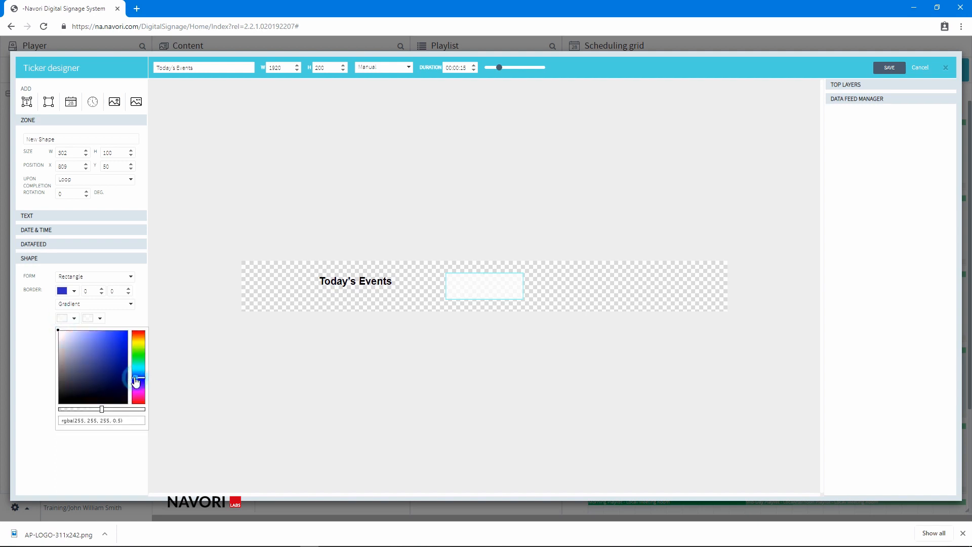
{"action": "left_click", "coordinate": [108, 339]}
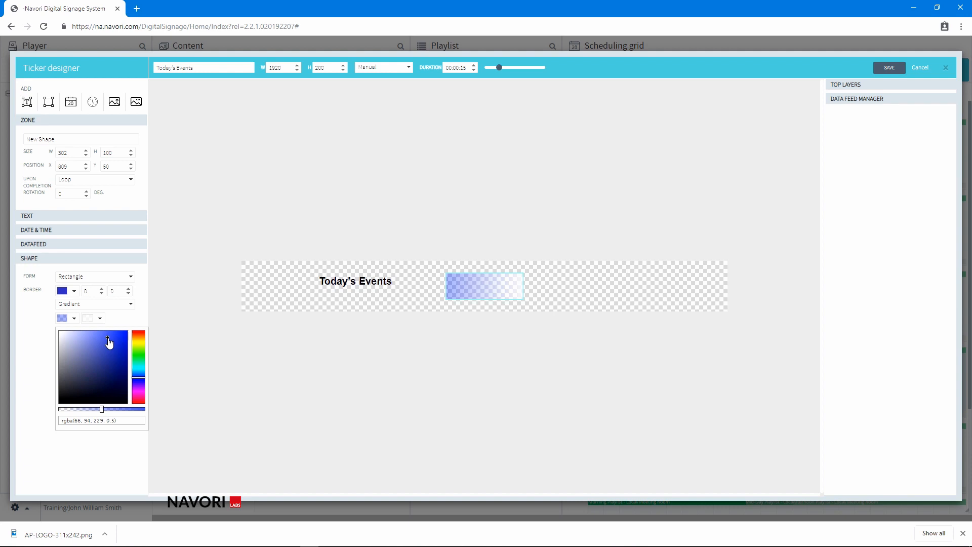
Step: Make the gradient's second colour fully transparent
{"action": "left_click", "coordinate": [87, 321]}
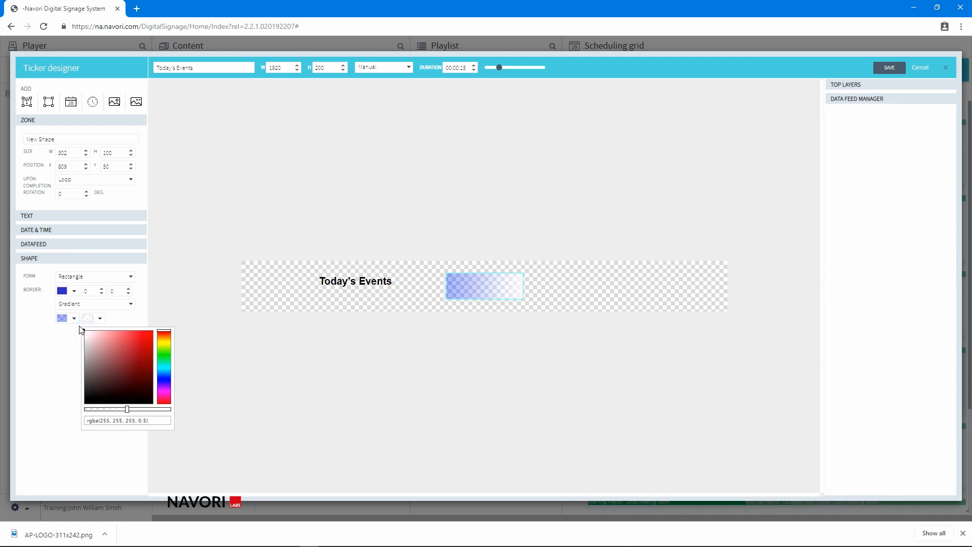
{"action": "left_click_drag", "start_coordinate": [127, 408], "coordinate": [74, 416]}
{"action": "left_click", "coordinate": [124, 317]}
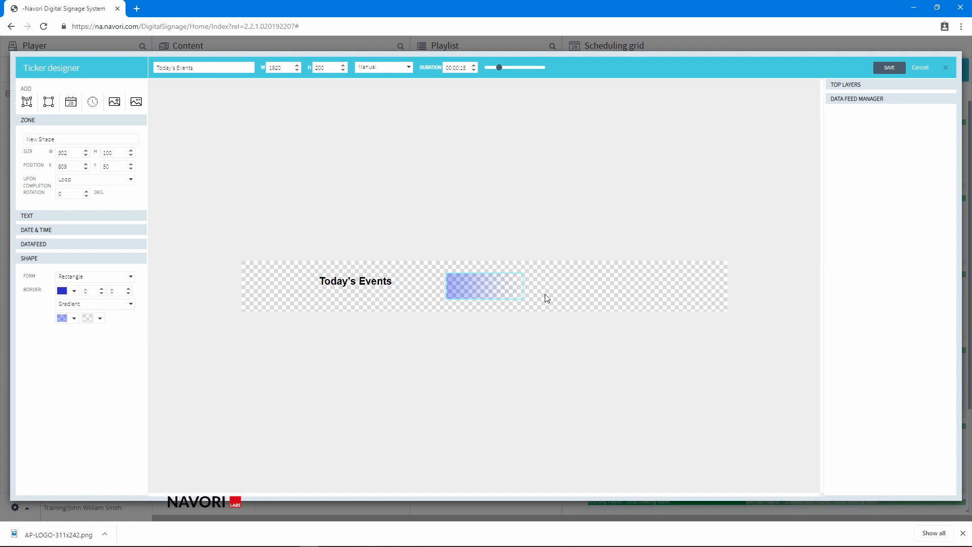
Step: Stretch the gradient rectangle across the whole ticker, with X position 0 and width 1920, and enlarge its height to about 130
{"action": "left_click_drag", "start_coordinate": [524, 287], "coordinate": [730, 295]}
{"action": "left_click_drag", "start_coordinate": [732, 299], "coordinate": [730, 299]}
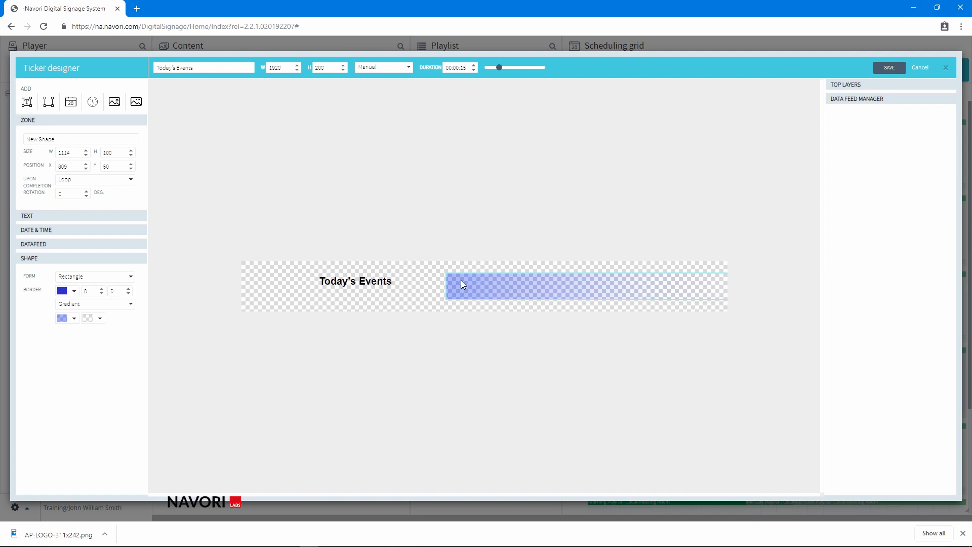
{"action": "left_click_drag", "start_coordinate": [448, 287], "coordinate": [239, 290]}
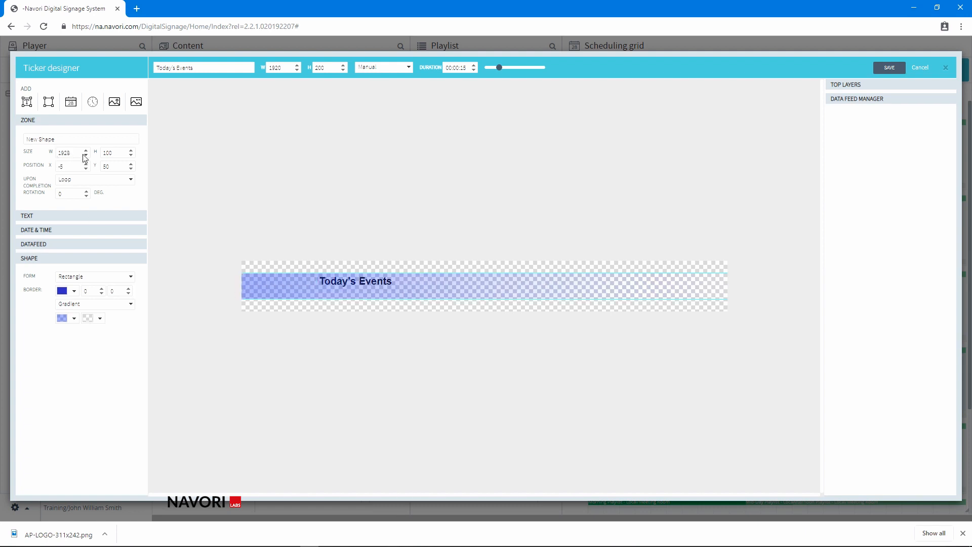
{"action": "left_click_drag", "start_coordinate": [76, 167], "coordinate": [28, 168]}
{"action": "type", "text": "0"}
{"action": "left_click_drag", "start_coordinate": [79, 154], "coordinate": [34, 127]}
{"action": "type", "text": "19"}
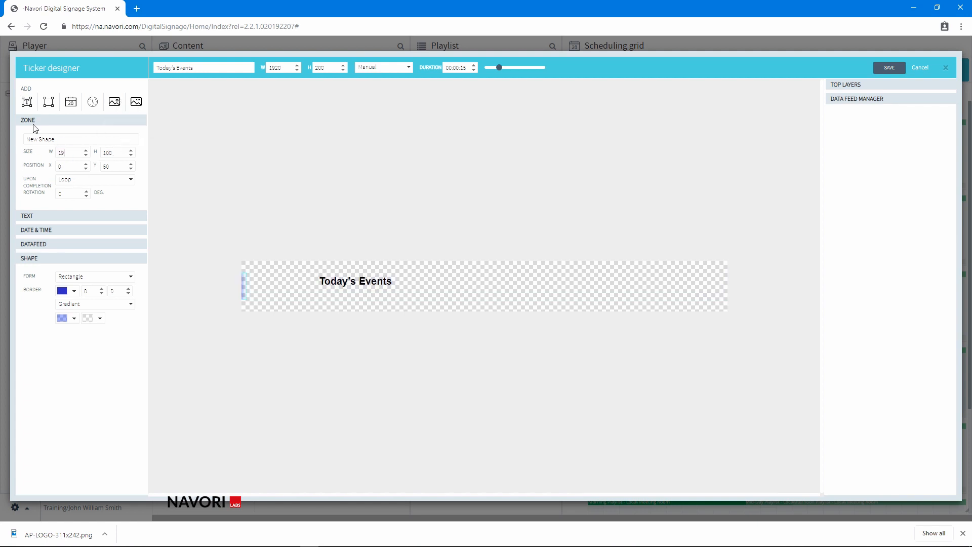
{"action": "type", "text": "20"}
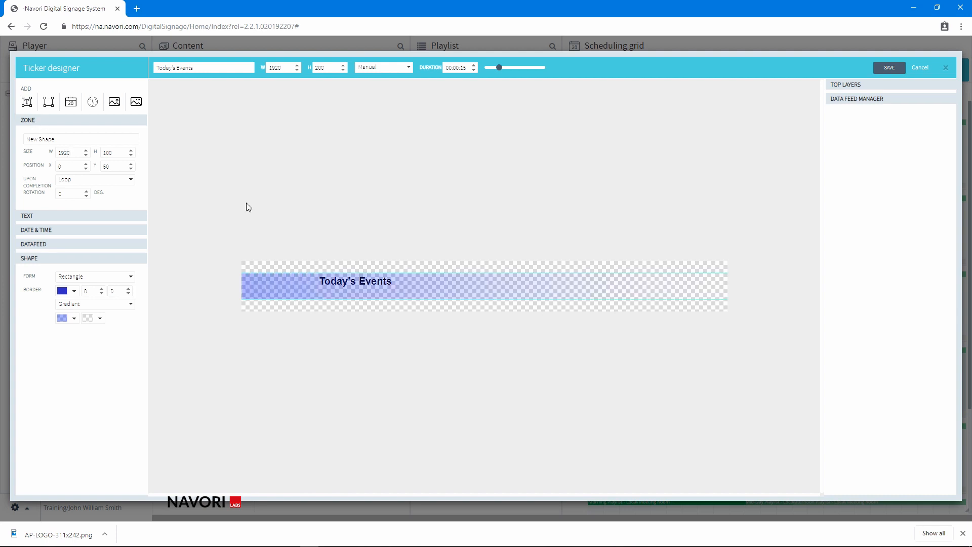
{"action": "left_click_drag", "start_coordinate": [407, 299], "coordinate": [417, 268]}
Step: Send the gradient rectangle to the back and lock the "Today's Events" text zone
{"action": "right_click", "coordinate": [425, 279]}
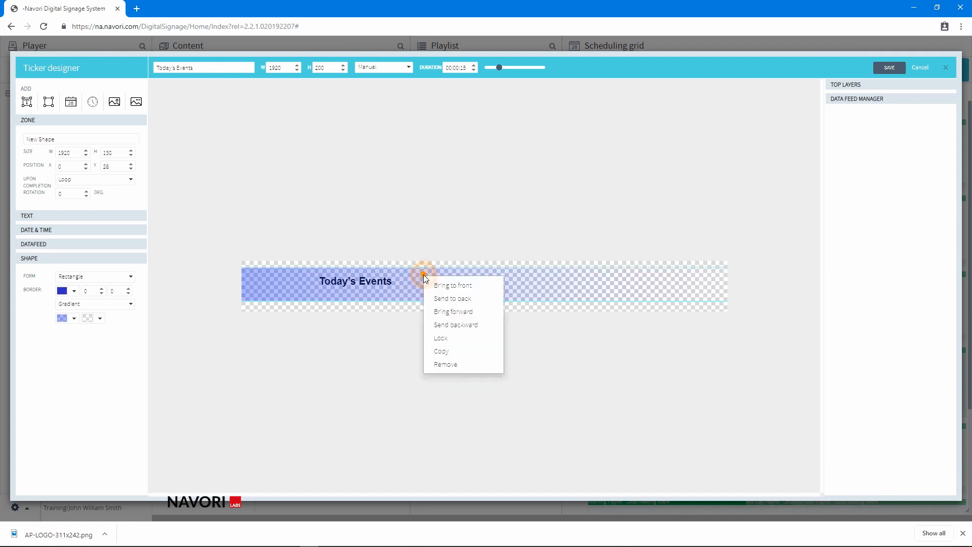
{"action": "left_click", "coordinate": [455, 299]}
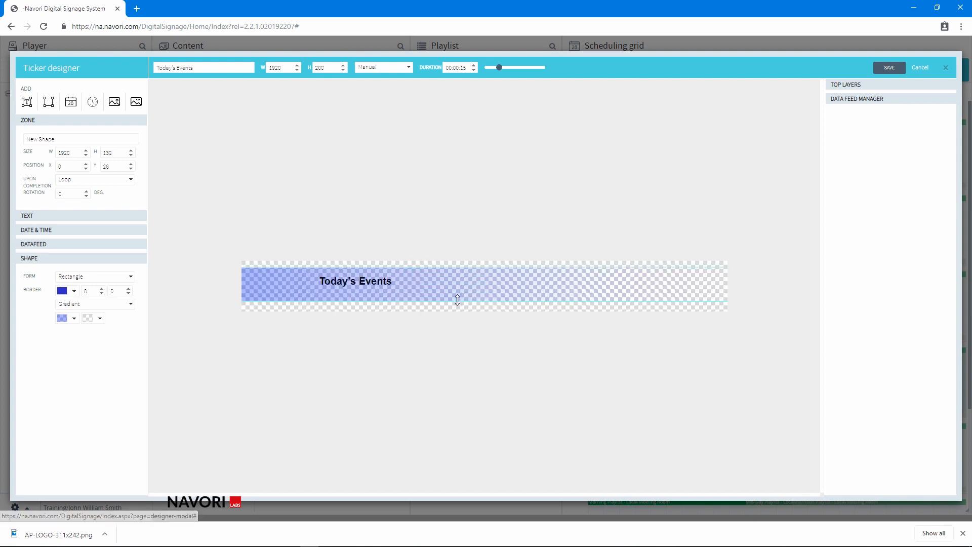
{"action": "right_click", "coordinate": [375, 281]}
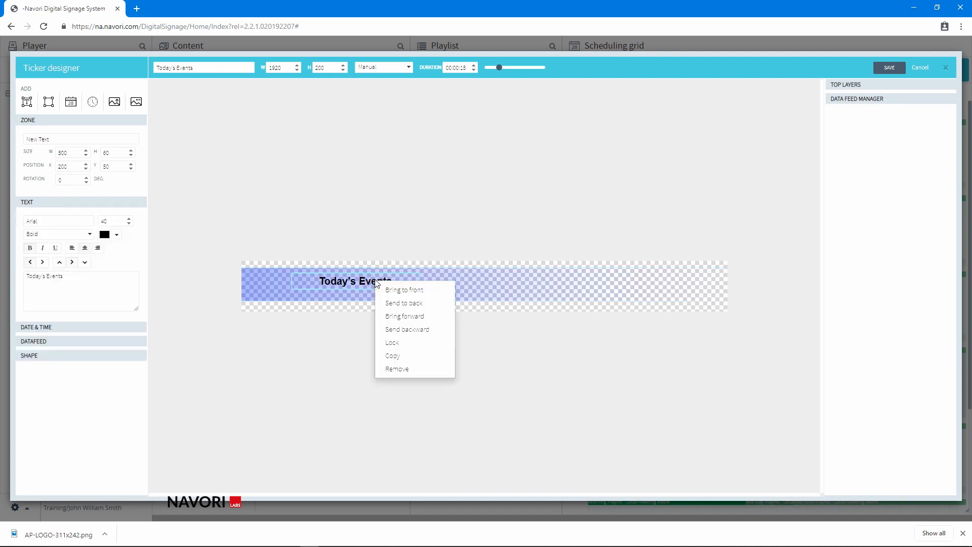
{"action": "left_click", "coordinate": [397, 343]}
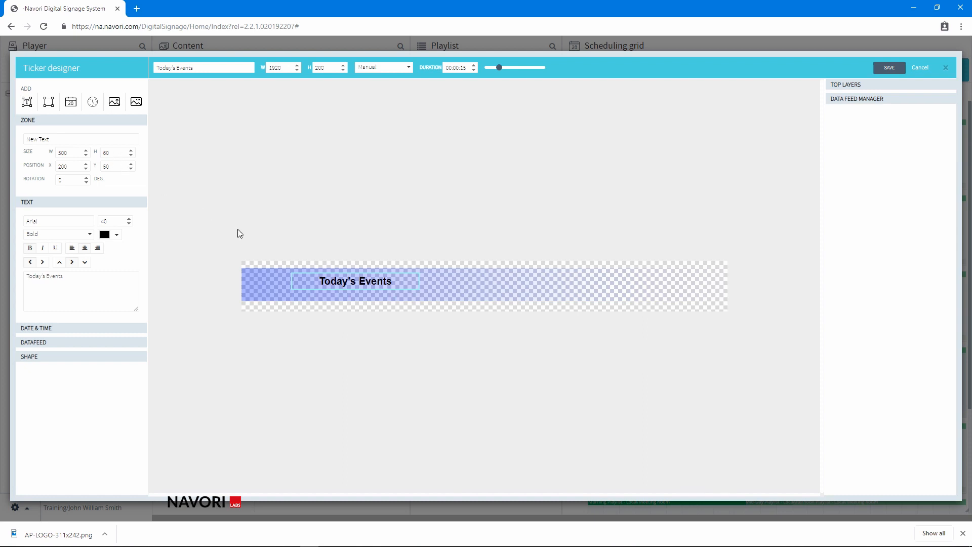
Step: Copy the locked "Today's Events" text zone and paste a duplicate into the ticker
{"action": "right_click", "coordinate": [388, 278]}
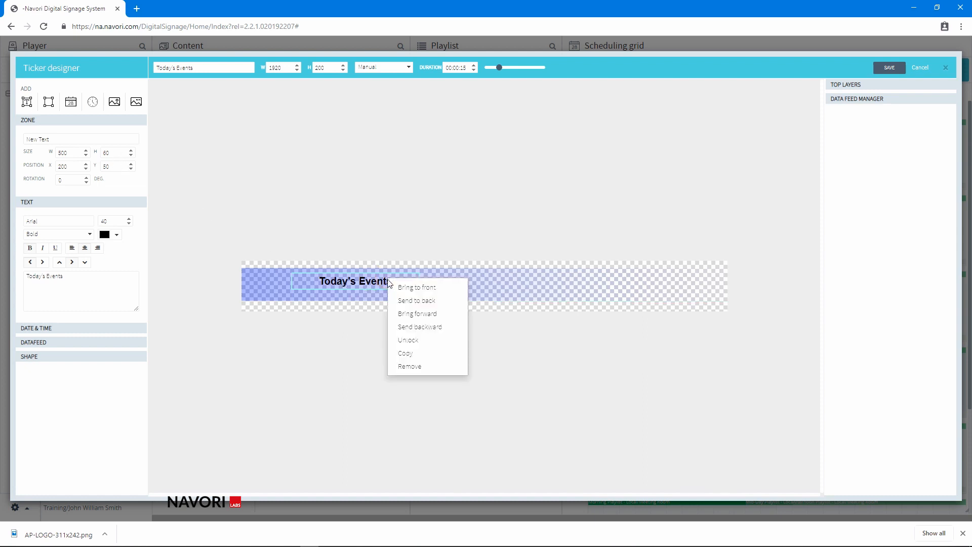
{"action": "left_click", "coordinate": [408, 353]}
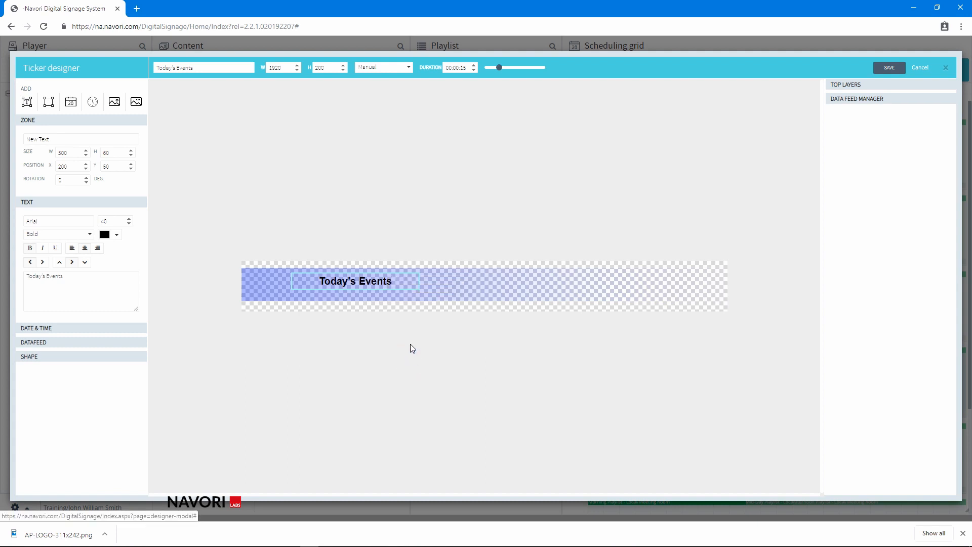
{"action": "right_click", "coordinate": [416, 309]}
{"action": "left_click", "coordinate": [434, 319]}
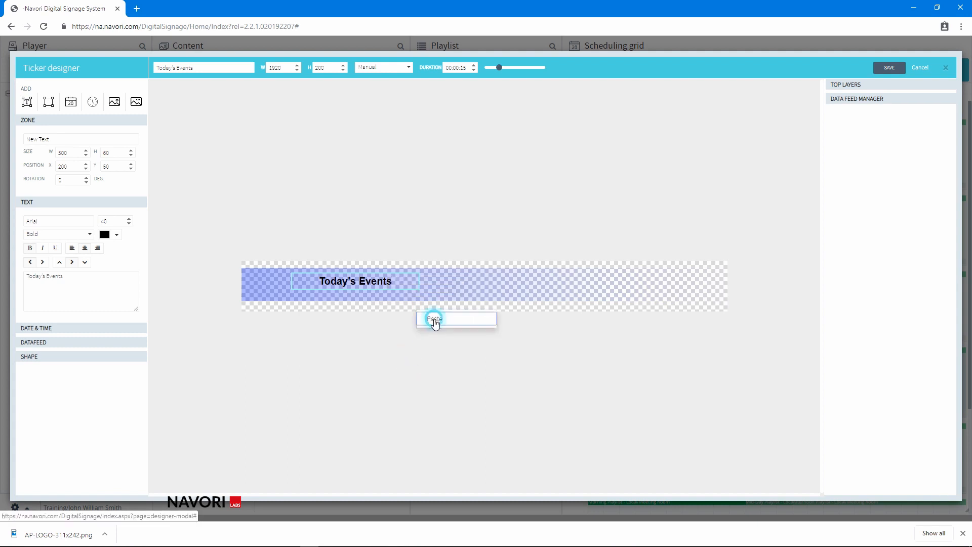
Step: Remove the pasted duplicate of the "Today's Events" text zone
{"action": "left_click", "coordinate": [397, 269]}
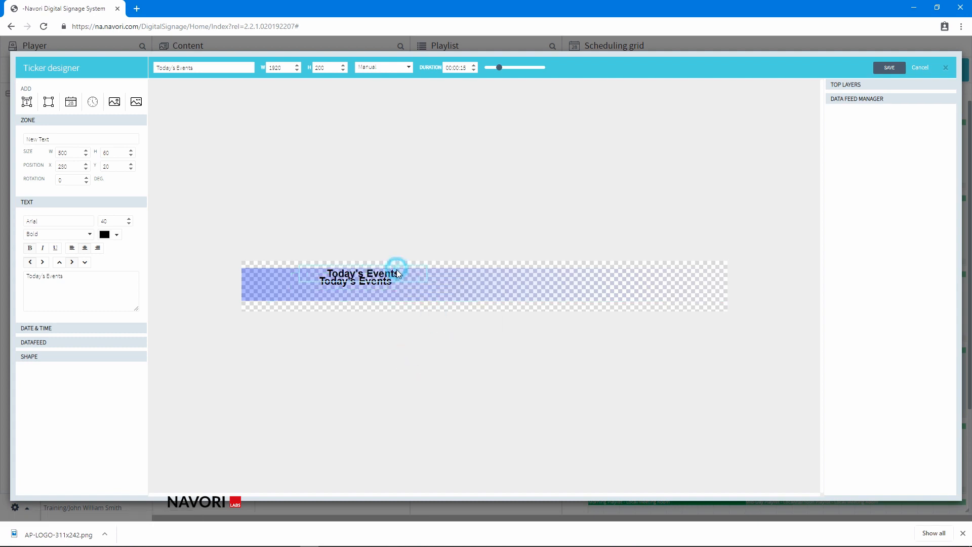
{"action": "right_click", "coordinate": [398, 274]}
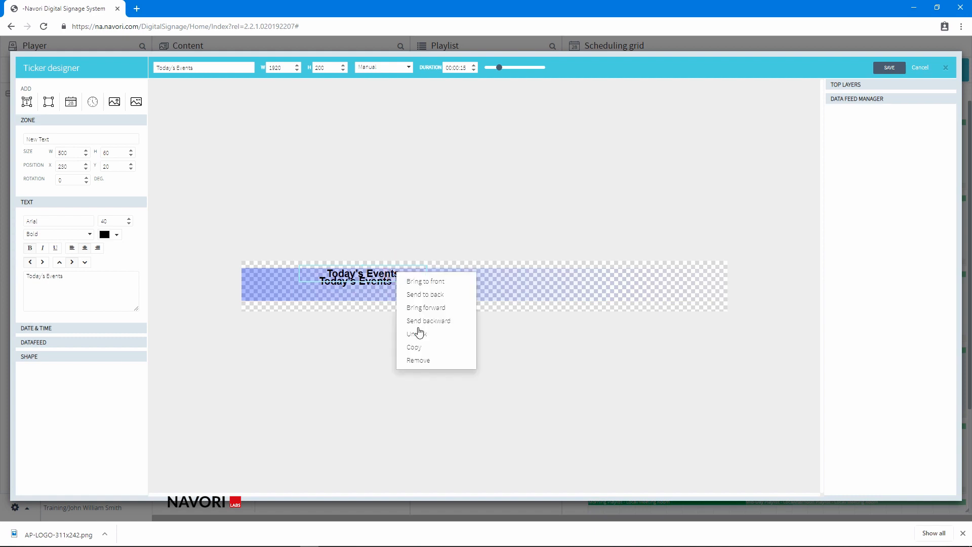
{"action": "left_click", "coordinate": [417, 362]}
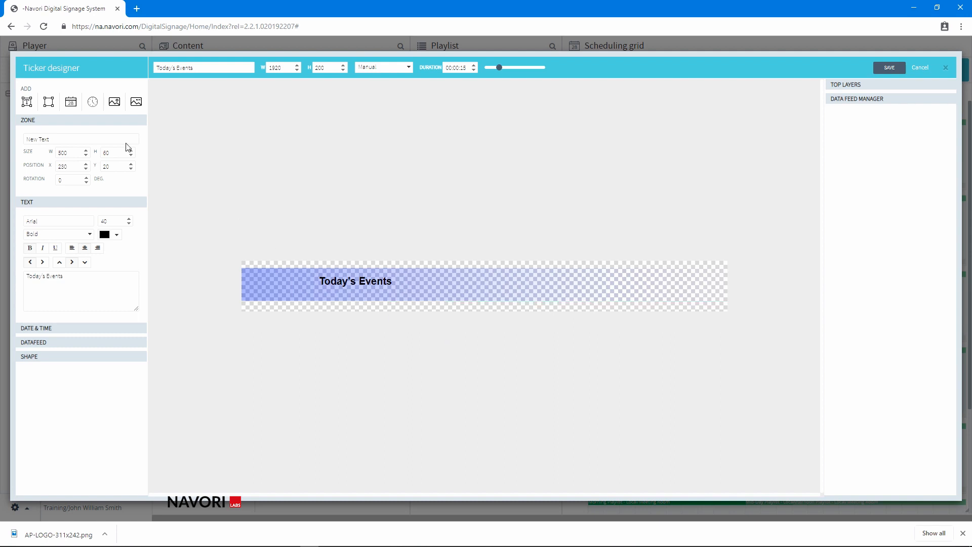
Step: Add a date zone to the ticker and set its text size to 30
{"action": "left_click", "coordinate": [70, 104]}
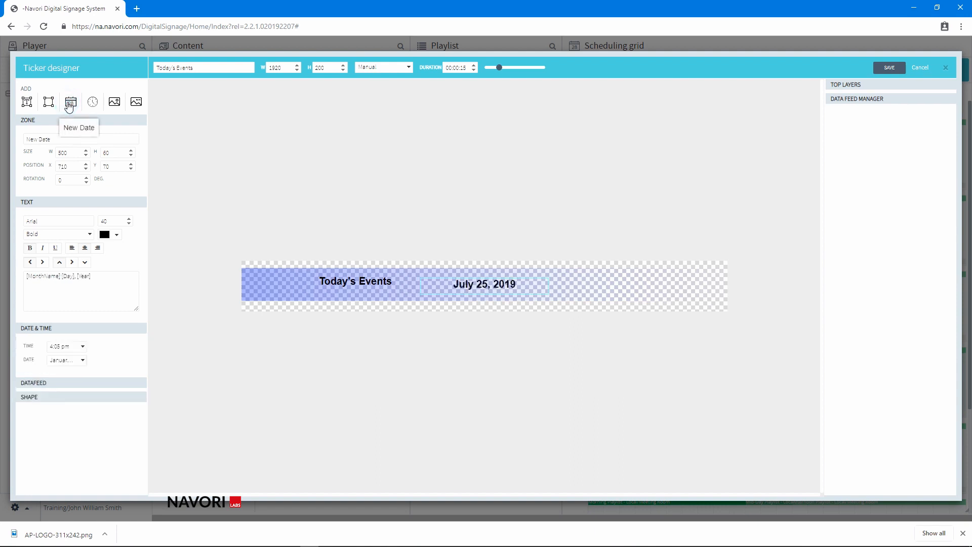
{"action": "double_click", "coordinate": [107, 221]}
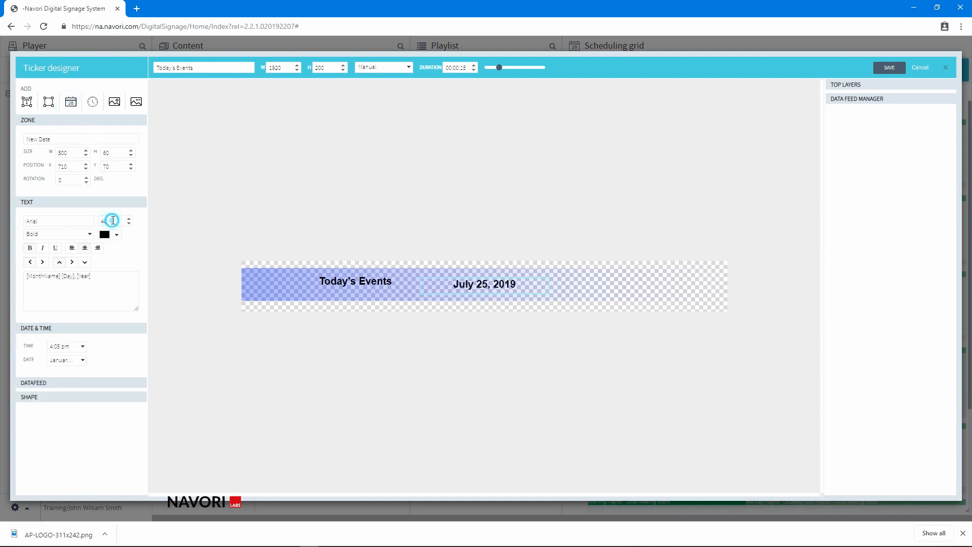
{"action": "type", "text": "20"}
{"action": "double_click", "coordinate": [112, 222]}
{"action": "type", "text": "30"}
Step: Narrow the date zone to about 260 wide and place it before the title at about X 10, Y 34
{"action": "left_click", "coordinate": [424, 289]}
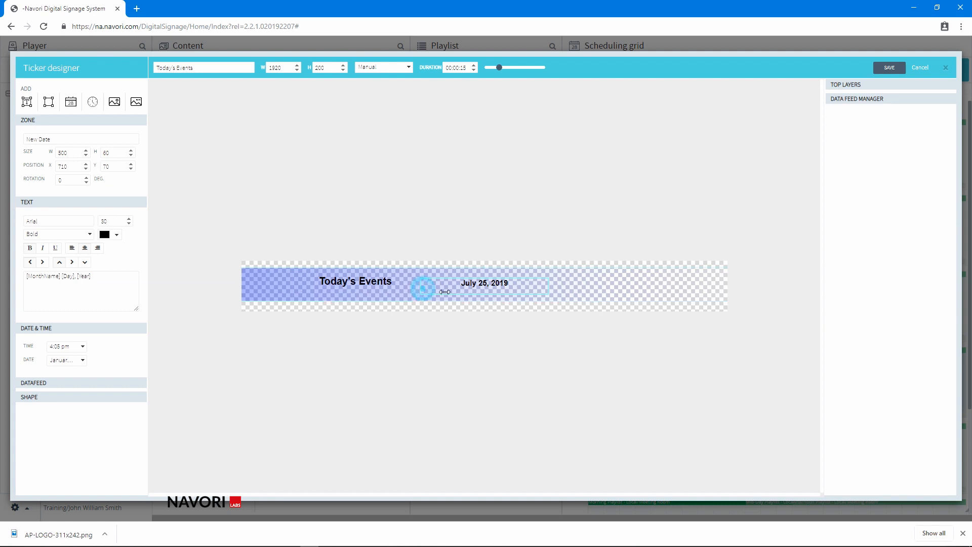
{"action": "left_click_drag", "start_coordinate": [445, 292], "coordinate": [266, 274]}
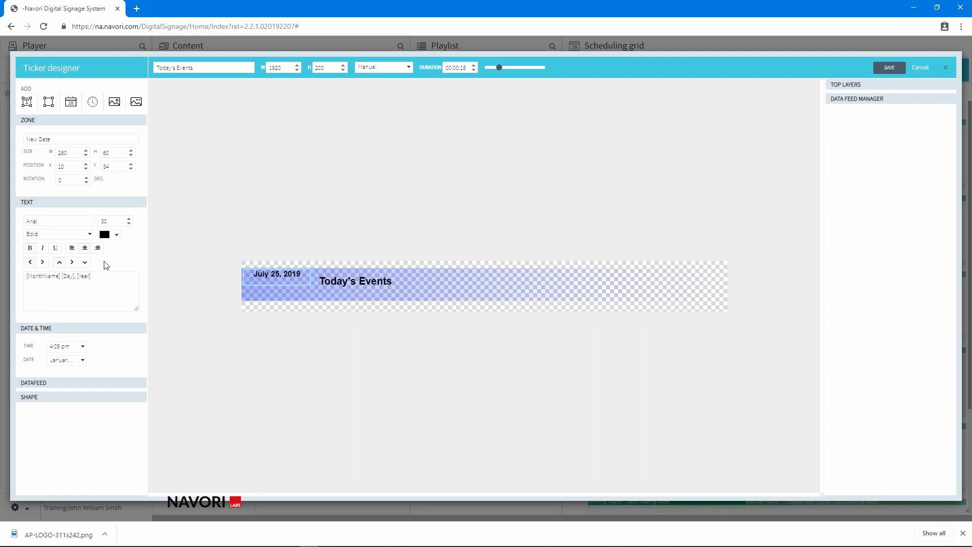
Step: Centre the date text vertically in its zone and apply the "15 Jan 2011" date format
{"action": "left_click", "coordinate": [72, 263]}
{"action": "left_click", "coordinate": [65, 363]}
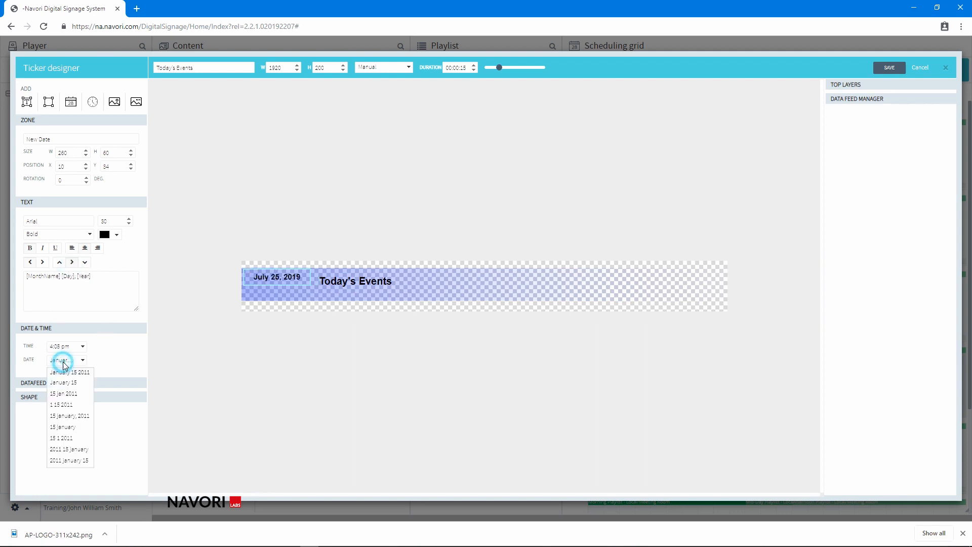
{"action": "left_click", "coordinate": [67, 400]}
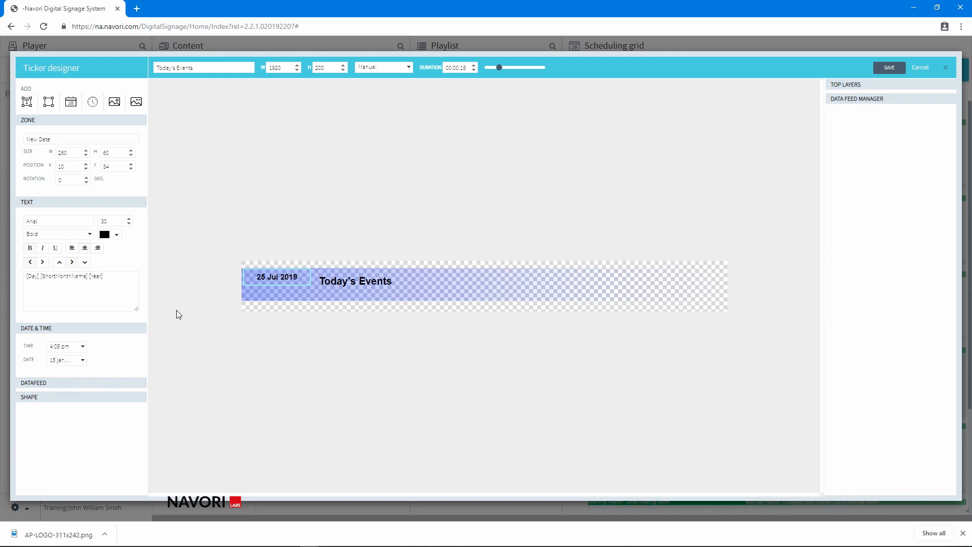
Step: Add a time zone and place it directly below the date at X 10, Y 92
{"action": "left_click", "coordinate": [92, 103]}
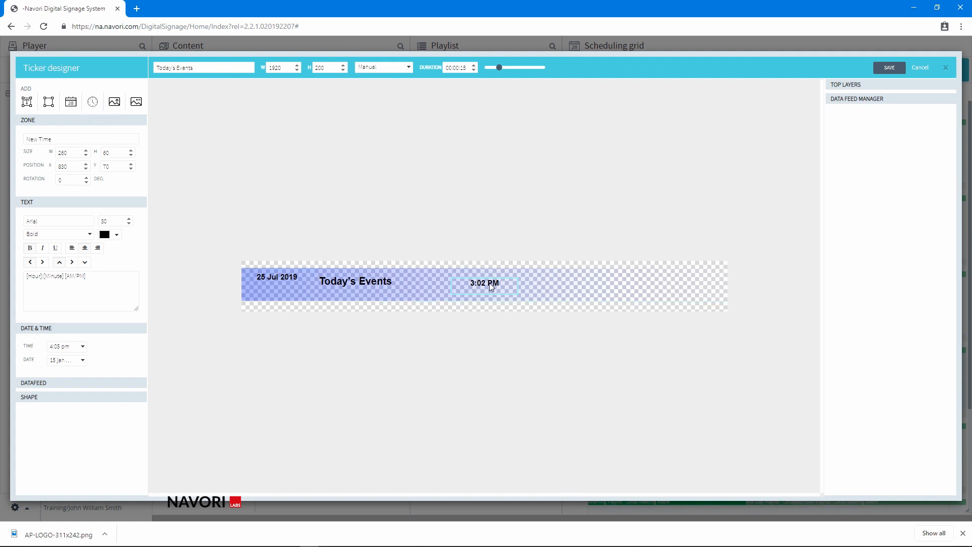
{"action": "left_click_drag", "start_coordinate": [494, 294], "coordinate": [281, 289]}
{"action": "left_click", "coordinate": [278, 283]}
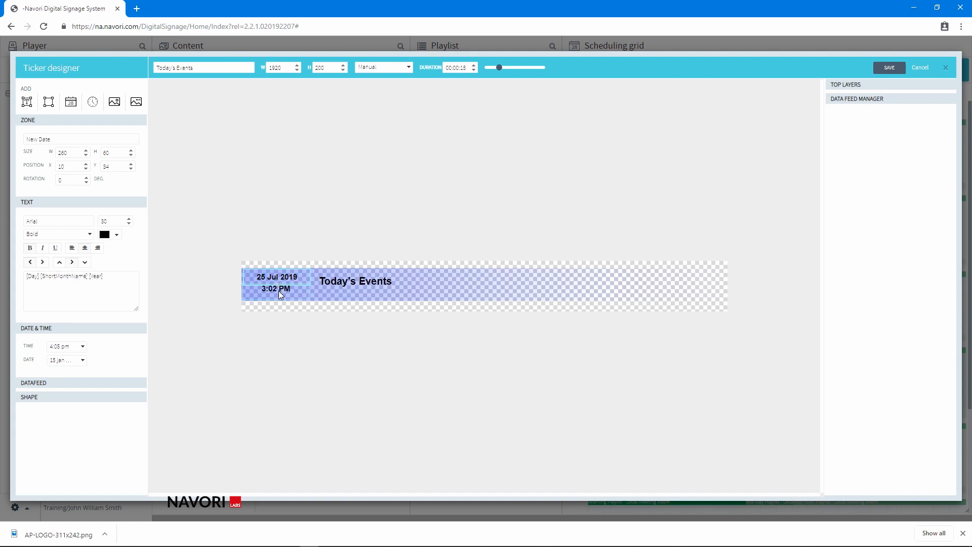
{"action": "left_click", "coordinate": [281, 295]}
{"action": "double_click", "coordinate": [67, 166]}
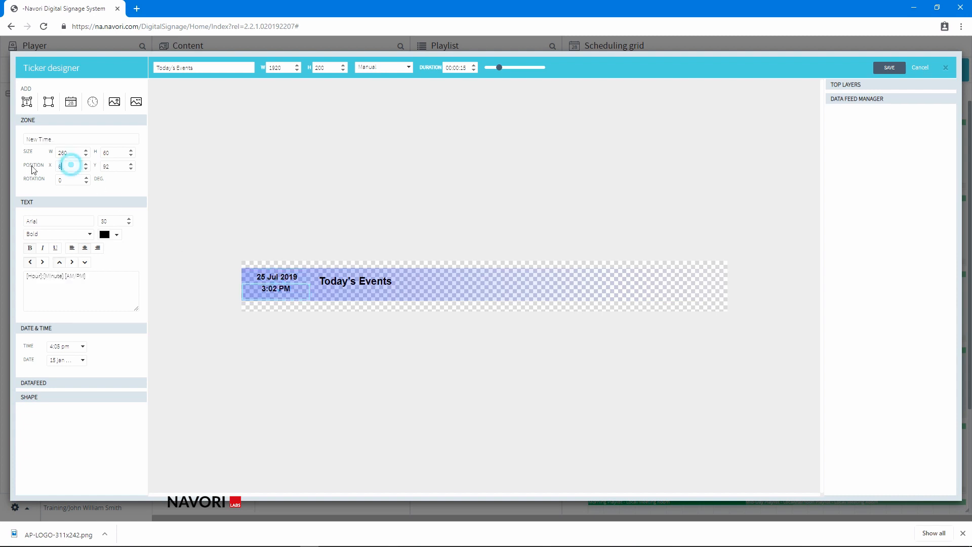
{"action": "type", "text": "10"}
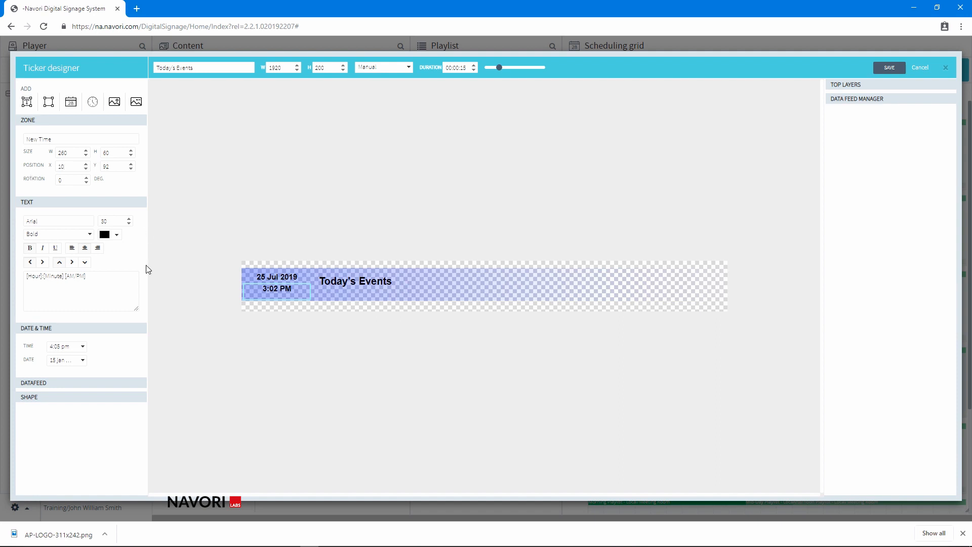
{"action": "left_click", "coordinate": [377, 295]}
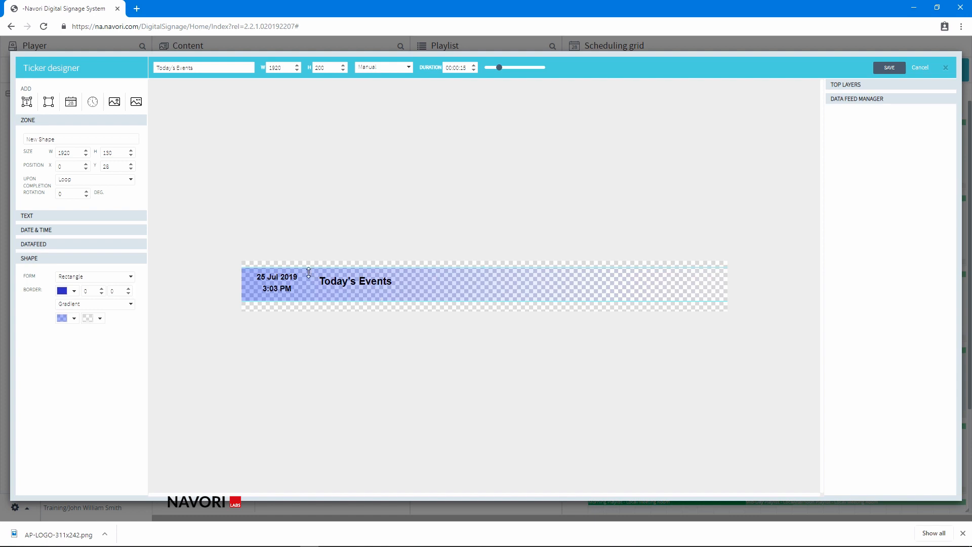
Step: Add a Content Playing zone and make its text black (#000000) and bold
{"action": "left_click", "coordinate": [114, 103]}
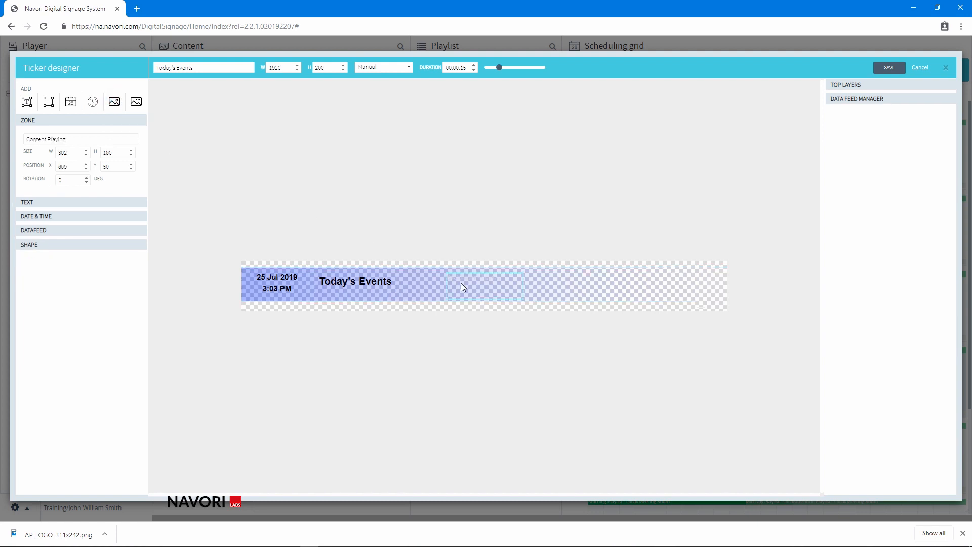
{"action": "left_click_drag", "start_coordinate": [462, 285], "coordinate": [463, 284]}
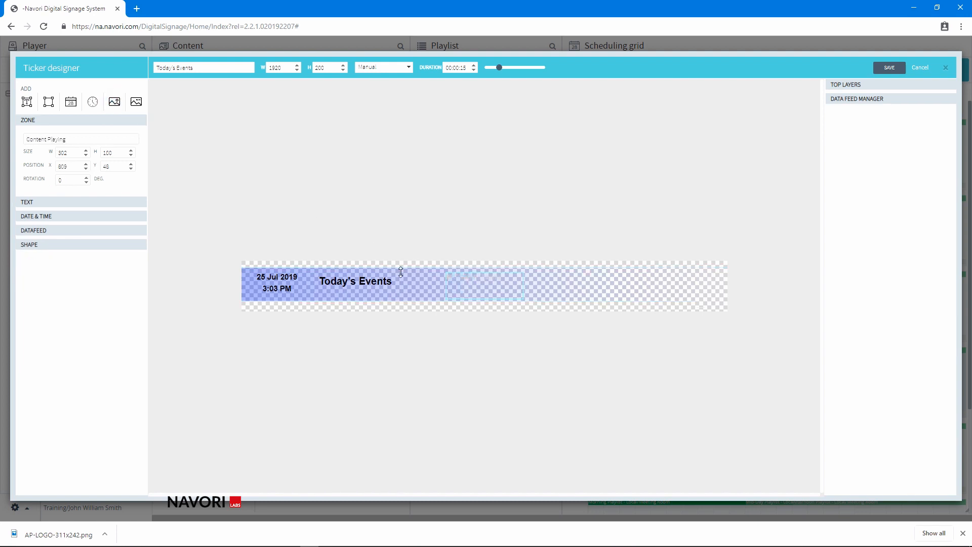
{"action": "left_click", "coordinate": [51, 203]}
{"action": "left_click", "coordinate": [114, 234]}
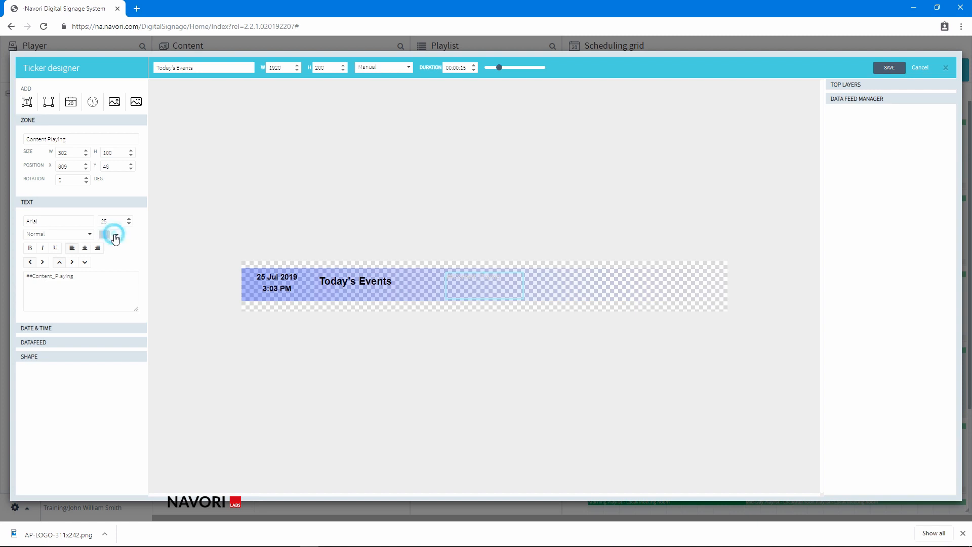
{"action": "left_click_drag", "start_coordinate": [102, 260], "coordinate": [89, 337]}
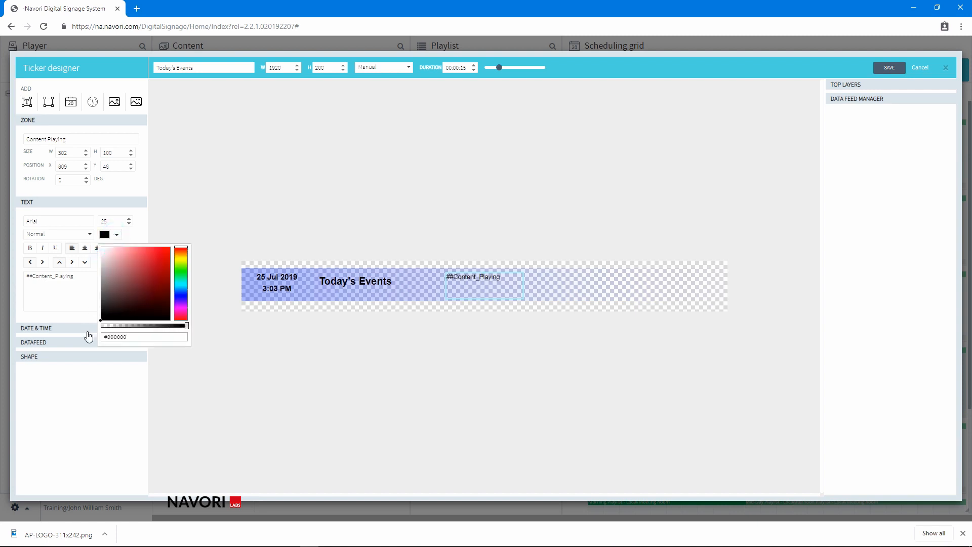
{"action": "left_click", "coordinate": [30, 248]}
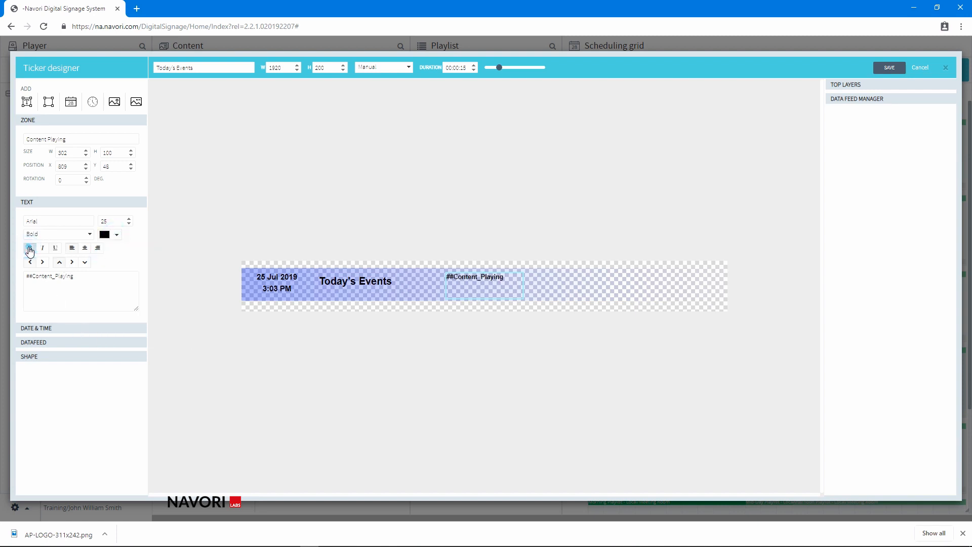
Step: Resize the Content Playing zone to about 428 by 40, place it below the title at about X 308, Y 164, and centre its text horizontally
{"action": "left_click_drag", "start_coordinate": [520, 299], "coordinate": [554, 281]}
{"action": "left_click_drag", "start_coordinate": [494, 278], "coordinate": [366, 306]}
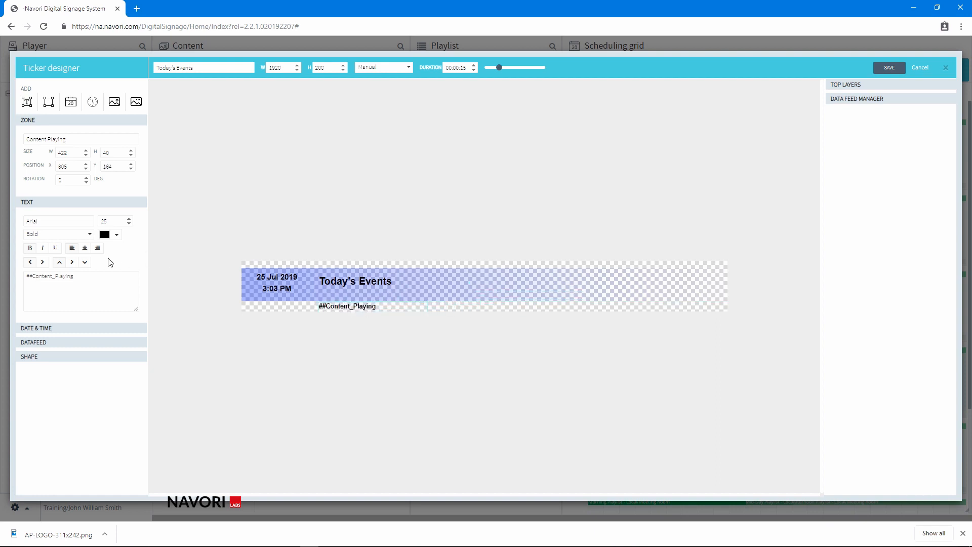
{"action": "left_click", "coordinate": [85, 248]}
Step: Add a Coming Next zone beside the Content Playing zone at about X 736, Y 164
{"action": "left_click", "coordinate": [137, 104]}
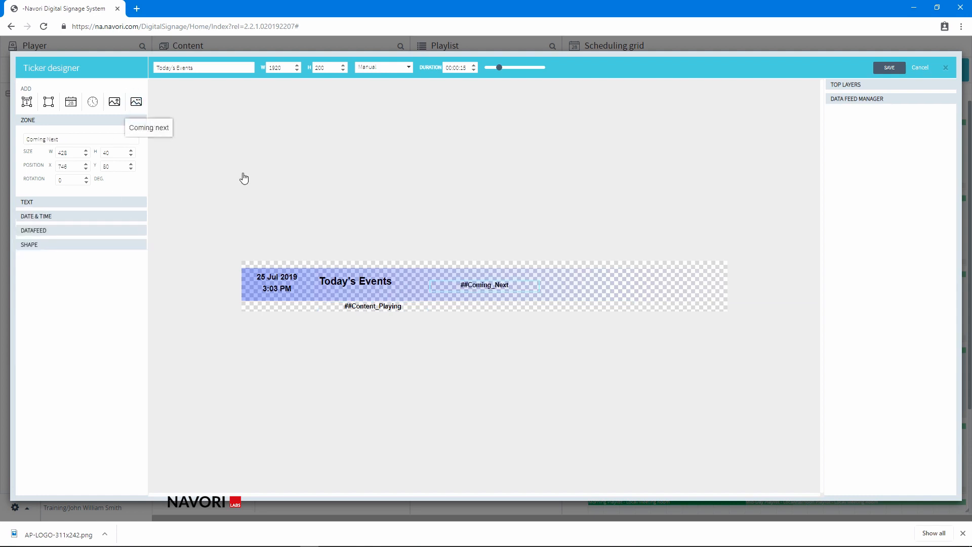
{"action": "left_click_drag", "start_coordinate": [498, 286], "coordinate": [495, 307]}
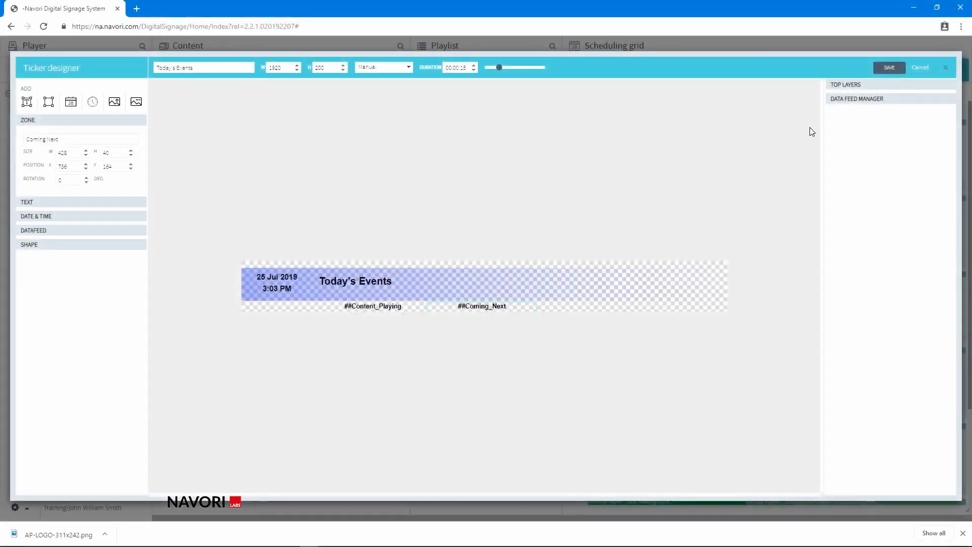
Step: Upload the Global Corp Logo image from the Ticker Assets folder to the top layers
{"action": "left_click", "coordinate": [842, 87]}
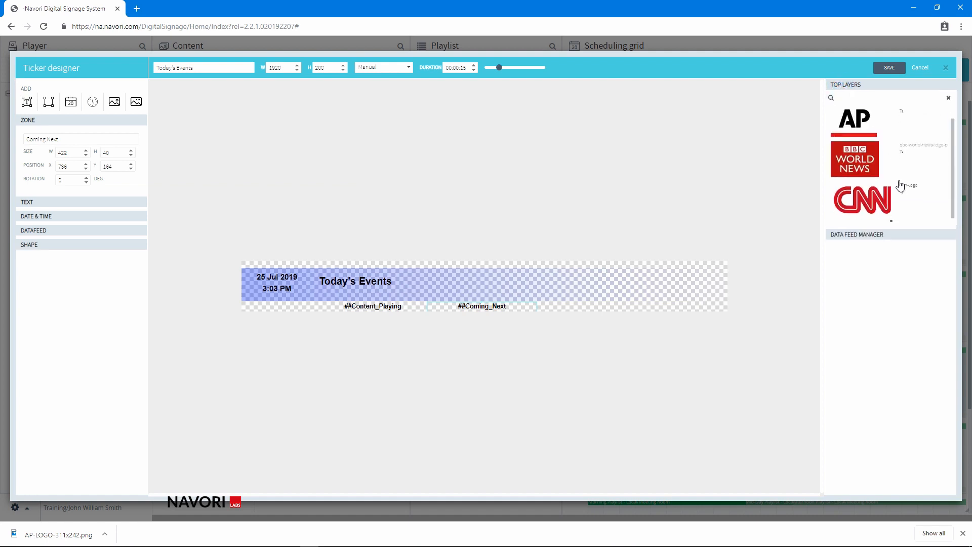
{"action": "scroll", "coordinate": [892, 192], "scroll_direction": "up", "scroll_amount": 1}
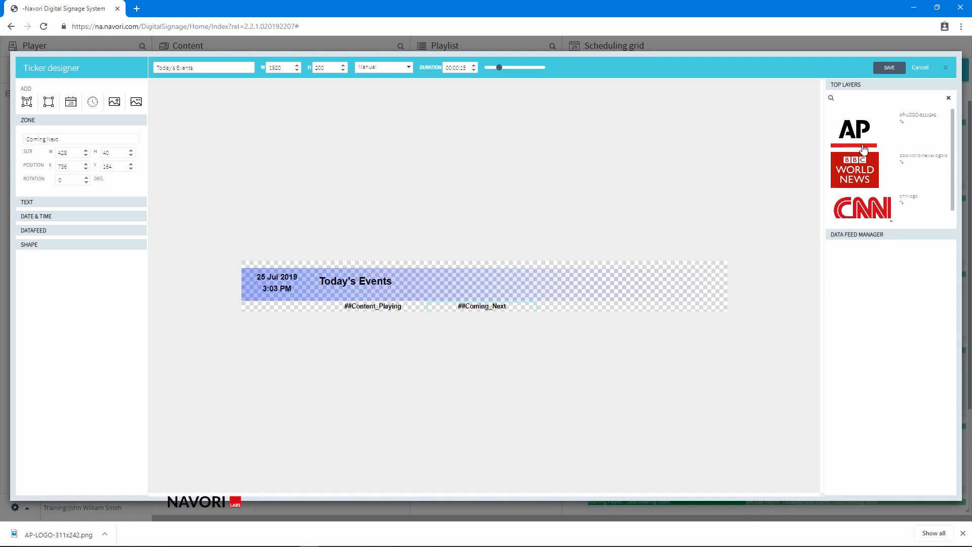
{"action": "right_click", "coordinate": [864, 150]}
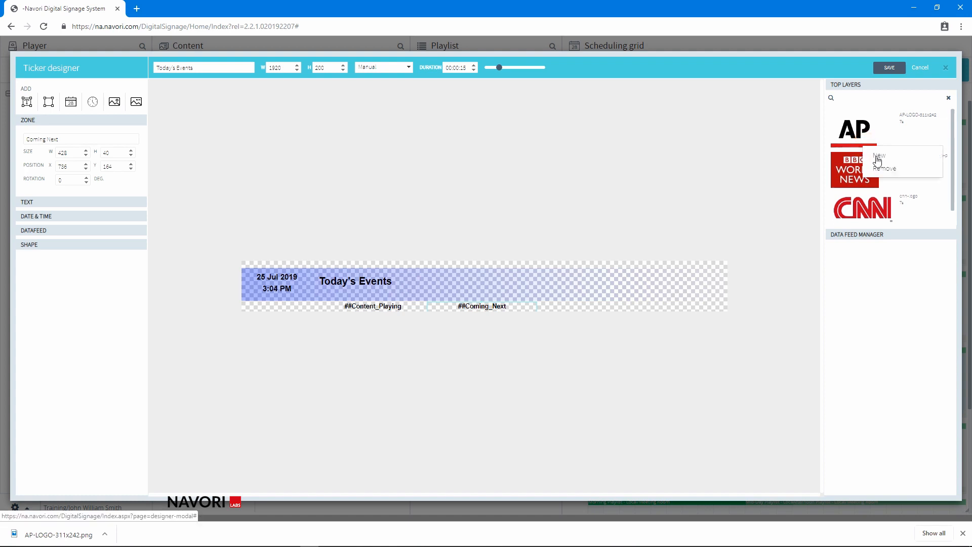
{"action": "left_click", "coordinate": [879, 156]}
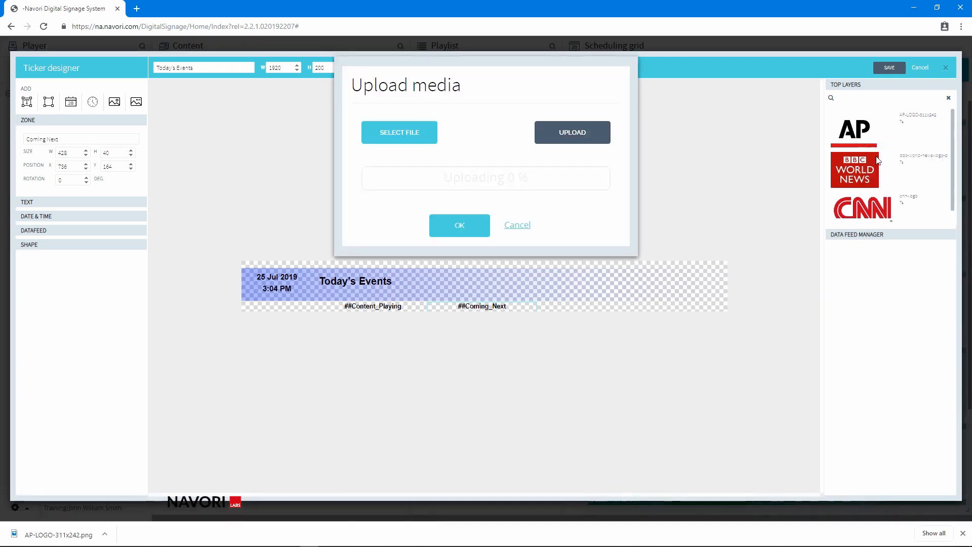
{"action": "left_click", "coordinate": [395, 138]}
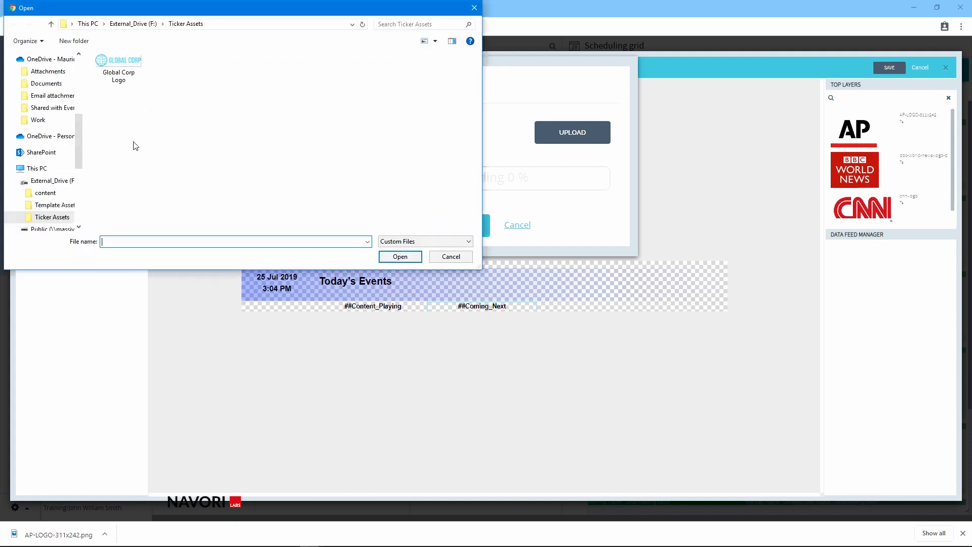
{"action": "left_click", "coordinate": [122, 68]}
{"action": "left_click", "coordinate": [413, 263]}
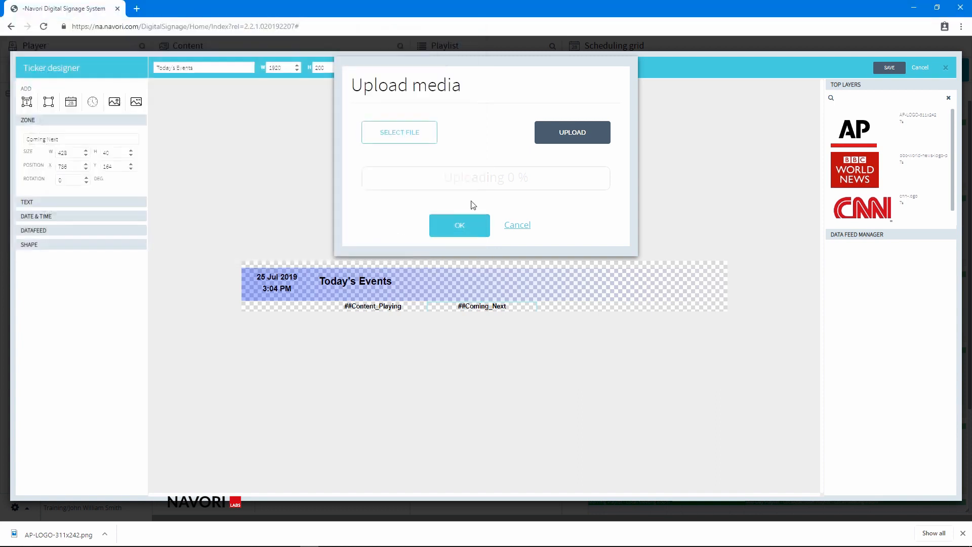
{"action": "left_click", "coordinate": [554, 140]}
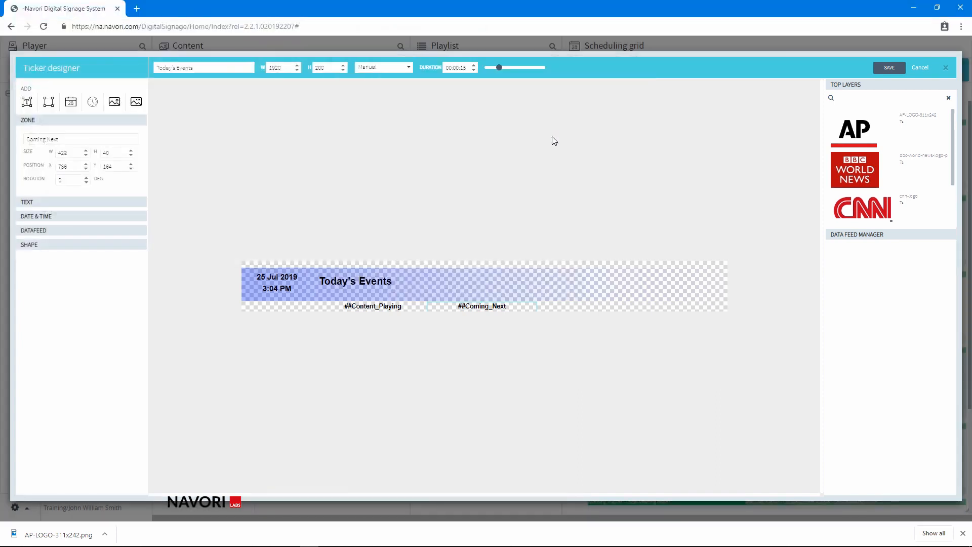
Step: Place the Global Corp Logo at the far right end of the ticker at about X 1425, Y 39, and lock it
{"action": "scroll", "coordinate": [884, 181], "scroll_direction": "down", "scroll_amount": 1}
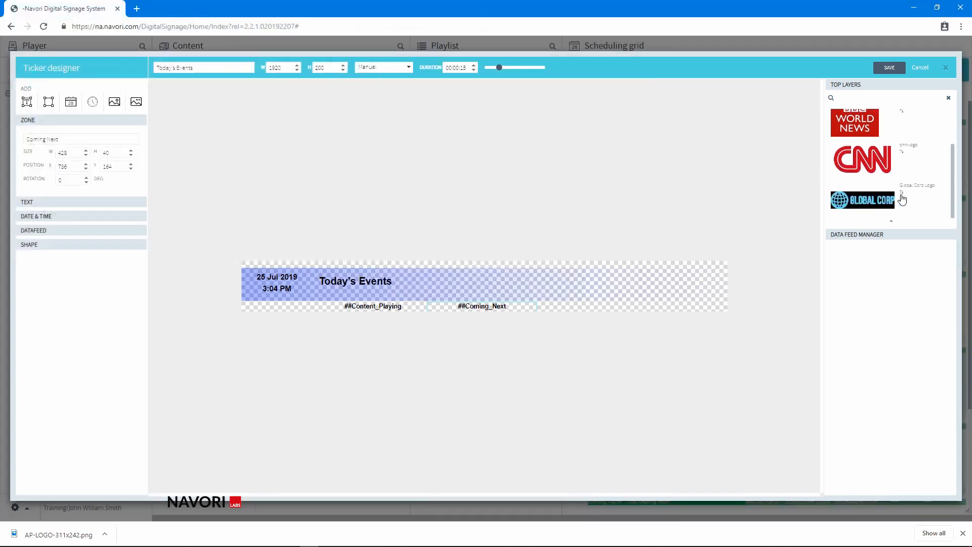
{"action": "left_click_drag", "start_coordinate": [871, 202], "coordinate": [673, 285]}
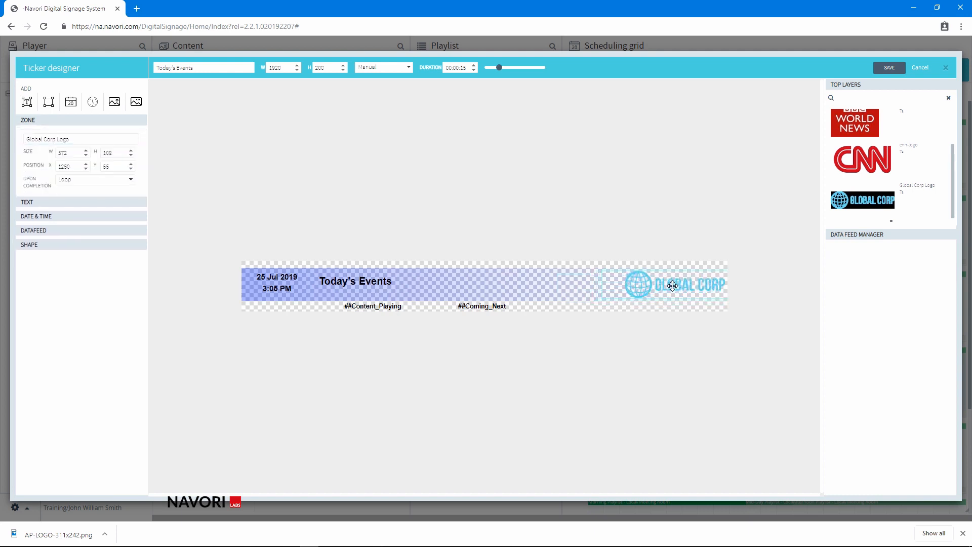
{"action": "left_click_drag", "start_coordinate": [673, 285], "coordinate": [673, 286]}
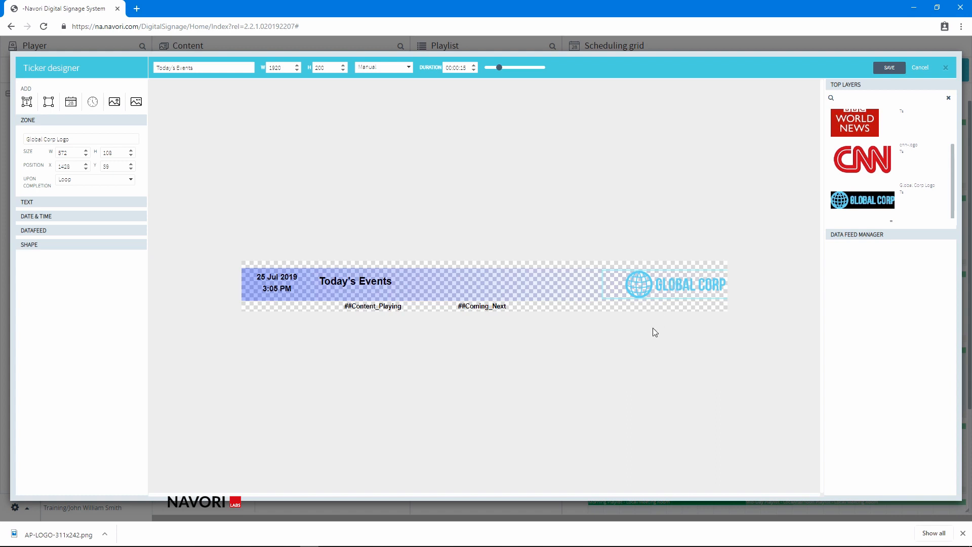
{"action": "right_click", "coordinate": [663, 288]}
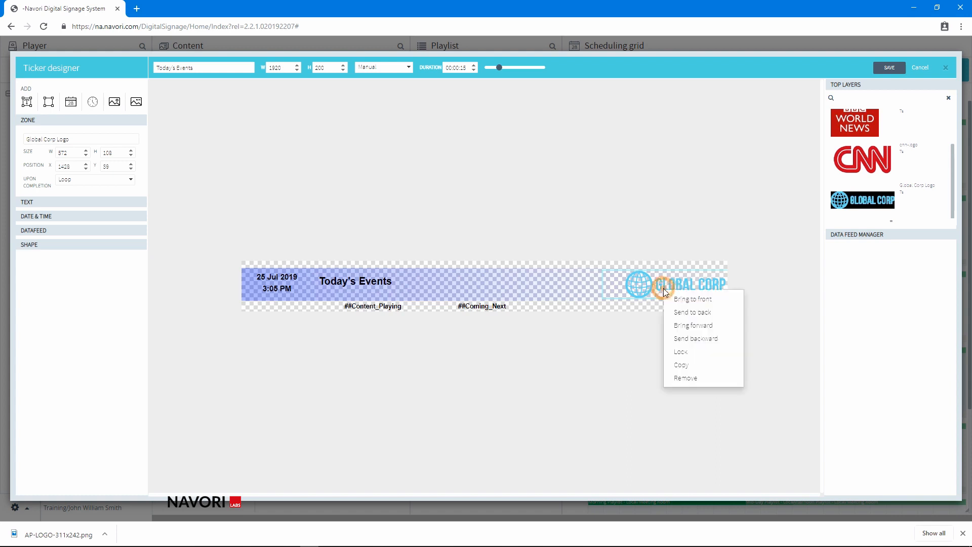
{"action": "left_click", "coordinate": [685, 351]}
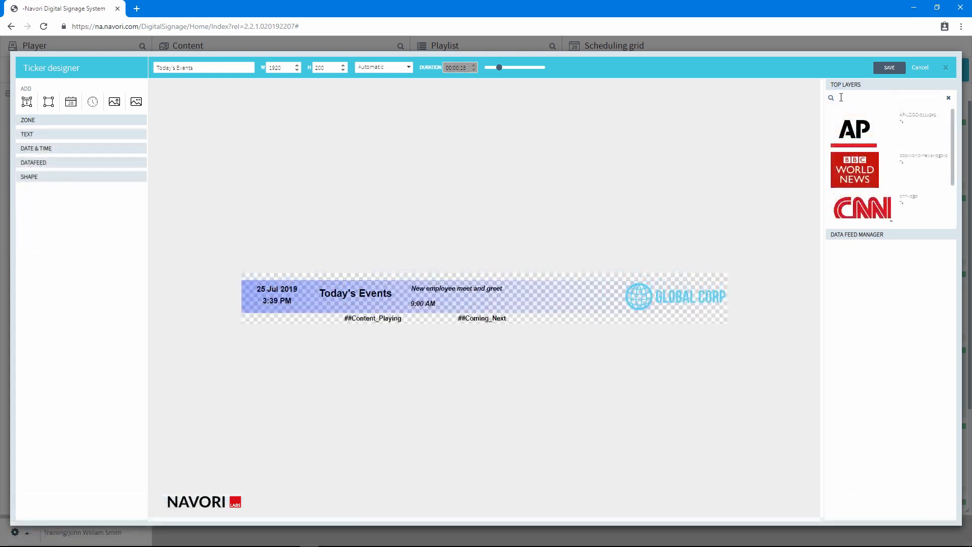
Step: Search the top layers for "cnn" and clear the search
{"action": "type", "text": "cnn"}
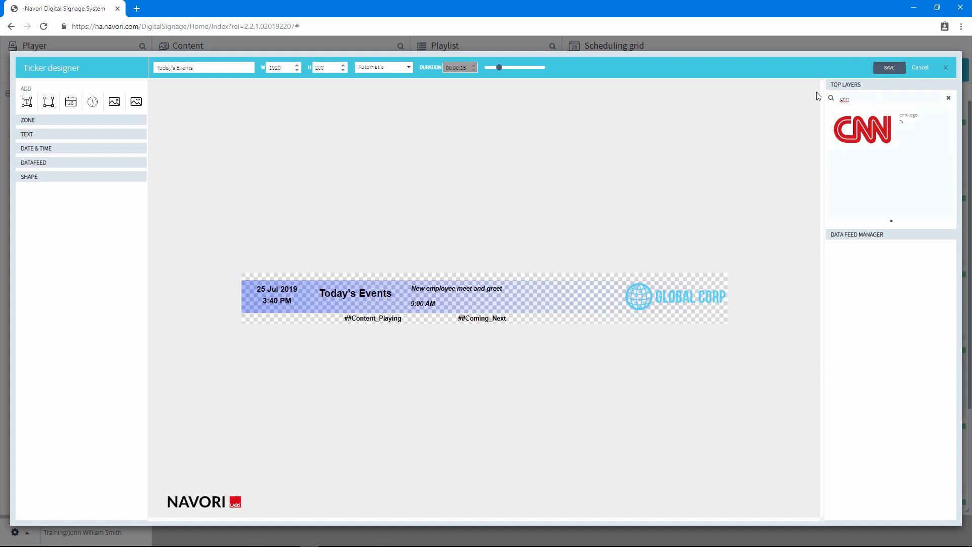
{"action": "left_click", "coordinate": [949, 99]}
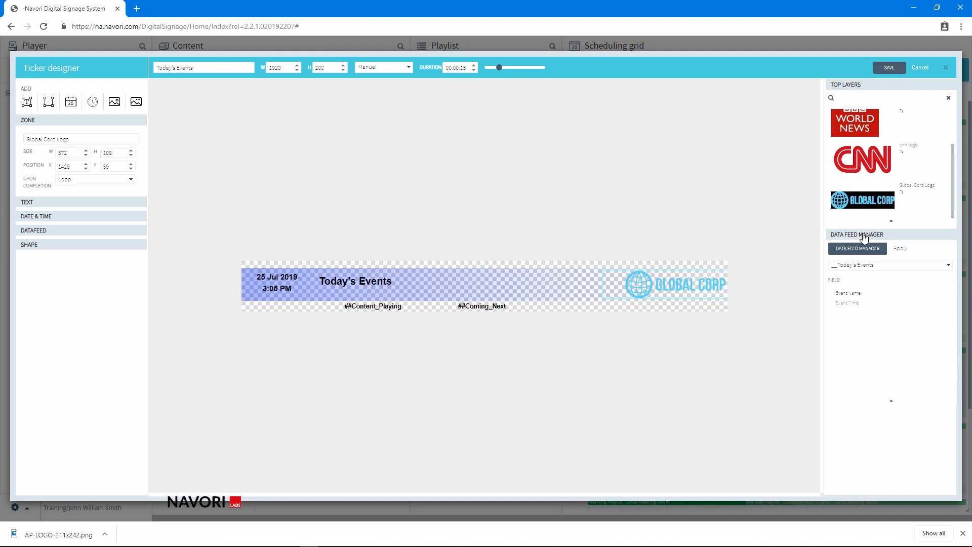
Step: Choose the __Today's Events data feed, place its Event Name field after the title and colour the text black (#000000)
{"action": "left_click", "coordinate": [863, 268]}
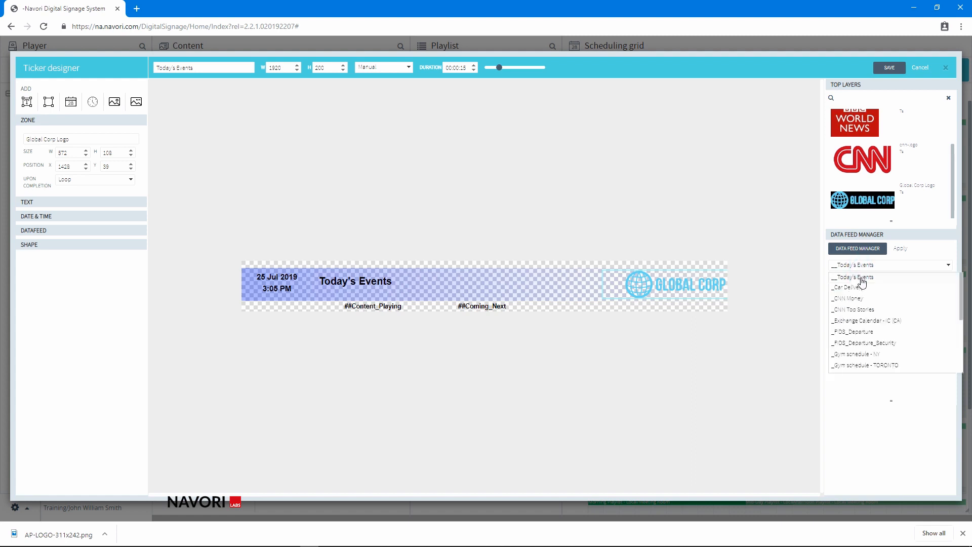
{"action": "left_click", "coordinate": [863, 278]}
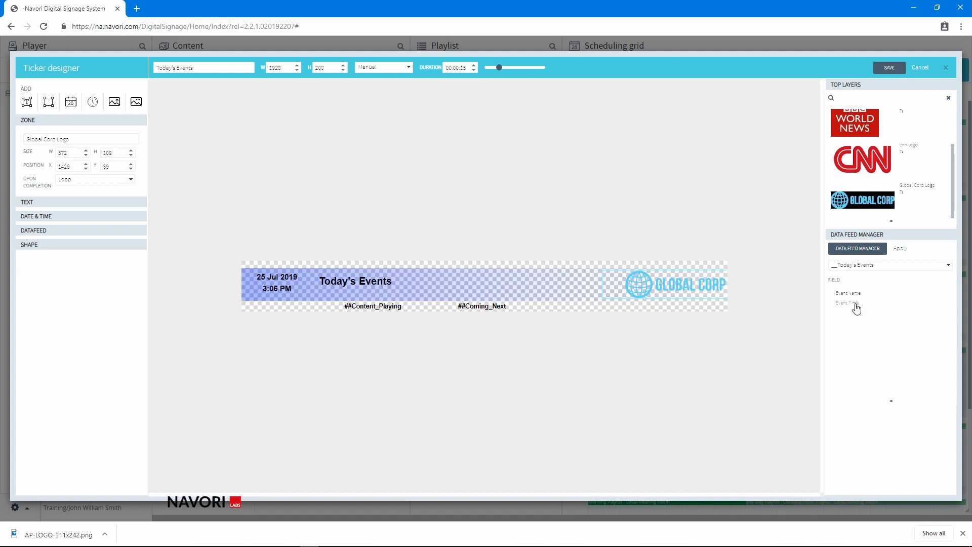
{"action": "left_click_drag", "start_coordinate": [849, 293], "coordinate": [434, 284]}
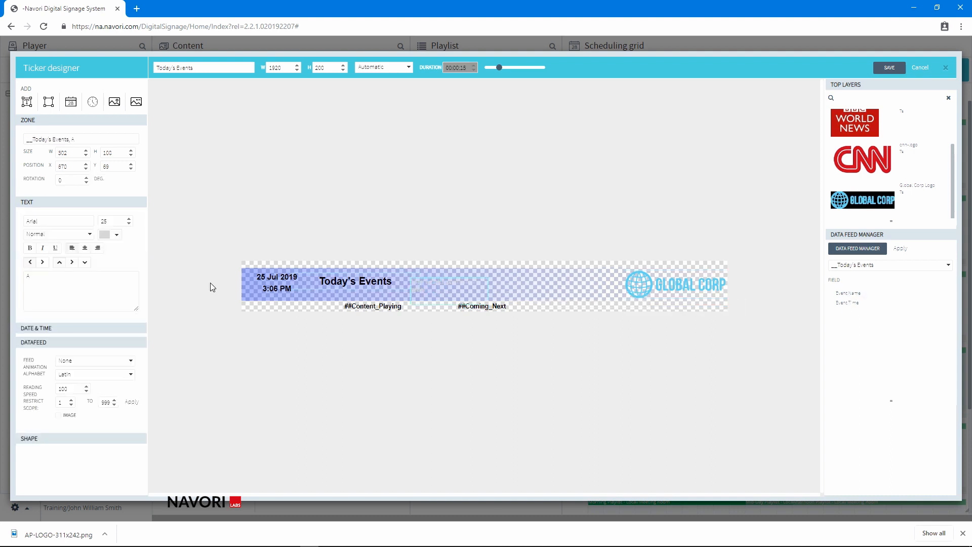
{"action": "left_click", "coordinate": [107, 234]}
{"action": "left_click", "coordinate": [101, 263]}
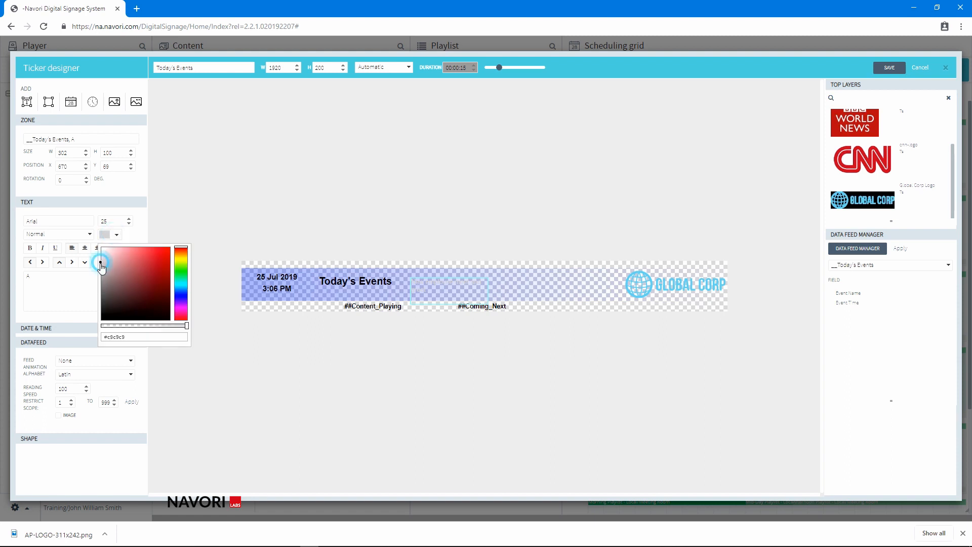
{"action": "left_click_drag", "start_coordinate": [101, 263], "coordinate": [80, 334]}
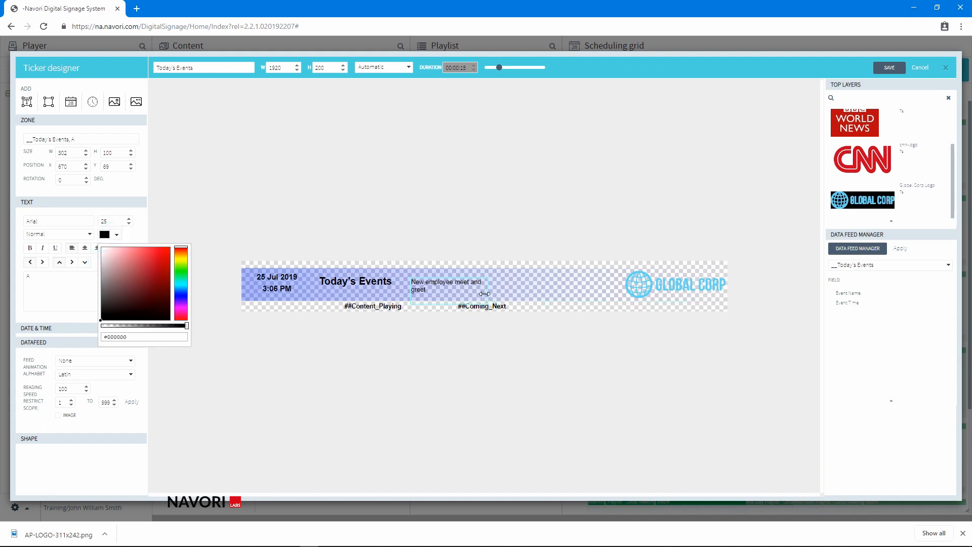
Step: Resize the event name zone to about 740 by 38 at X 670, Y 47, and make its text bold italic
{"action": "left_click_drag", "start_coordinate": [485, 293], "coordinate": [589, 287]}
{"action": "left_click", "coordinate": [589, 301]}
{"action": "left_click_drag", "start_coordinate": [510, 280], "coordinate": [510, 277]}
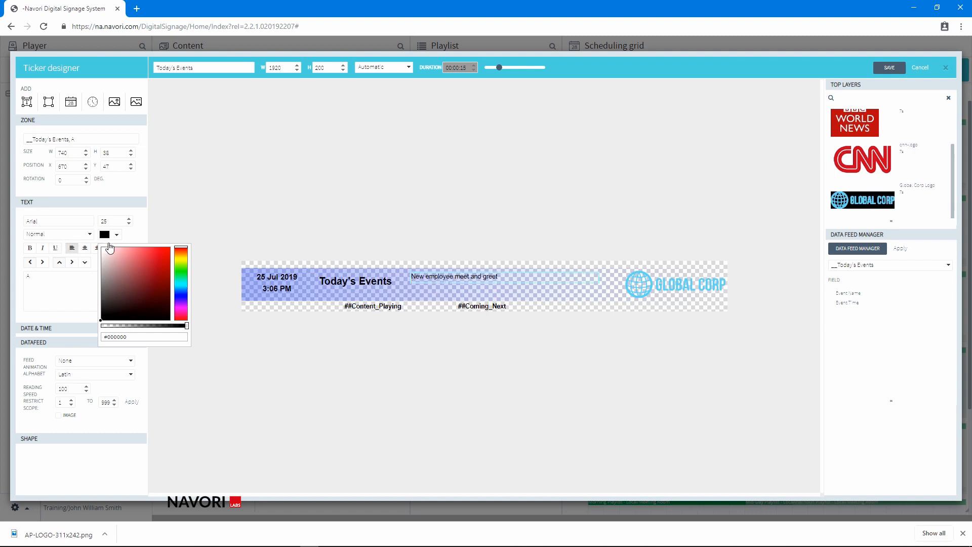
{"action": "left_click", "coordinate": [146, 239]}
{"action": "left_click", "coordinate": [30, 248]}
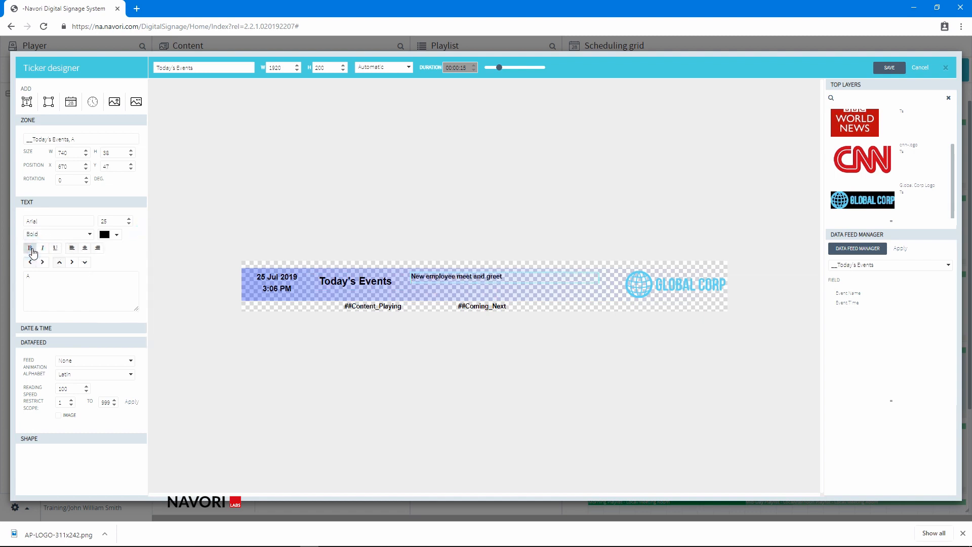
{"action": "left_click", "coordinate": [43, 248]}
Step: Place the Event Time field below the event name at about X 668, Y 107, and save the ticker
{"action": "left_click_drag", "start_coordinate": [860, 312], "coordinate": [438, 295]}
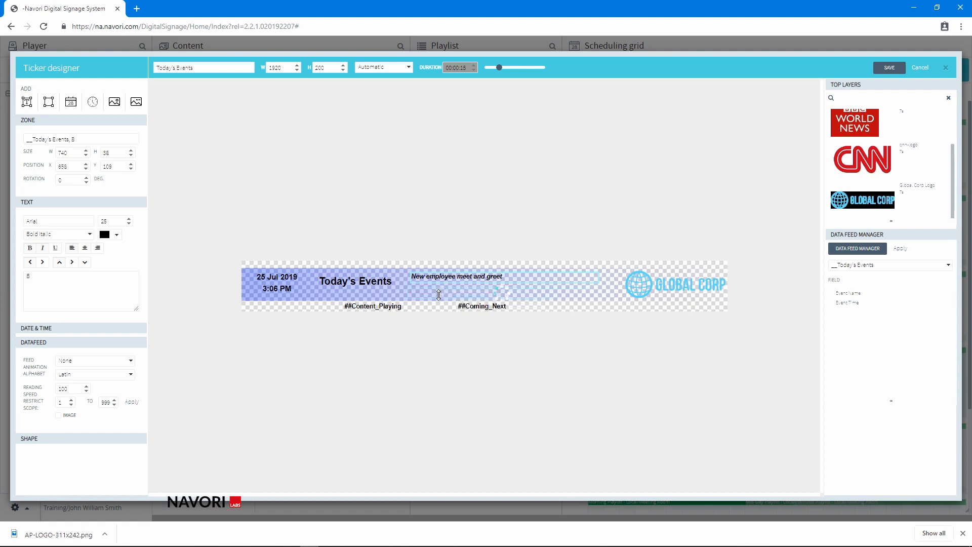
{"action": "left_click", "coordinate": [427, 272]}
{"action": "left_click", "coordinate": [427, 272]}
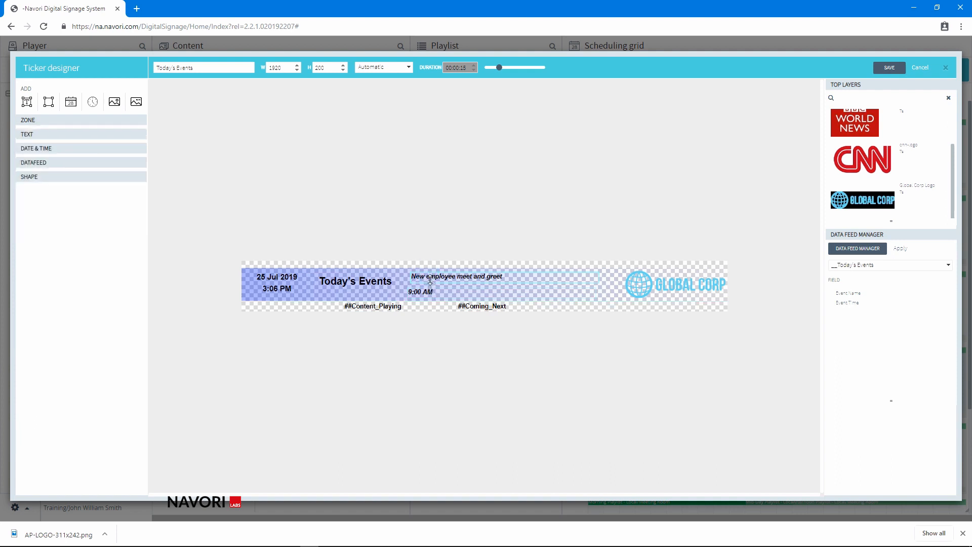
{"action": "left_click", "coordinate": [436, 292]}
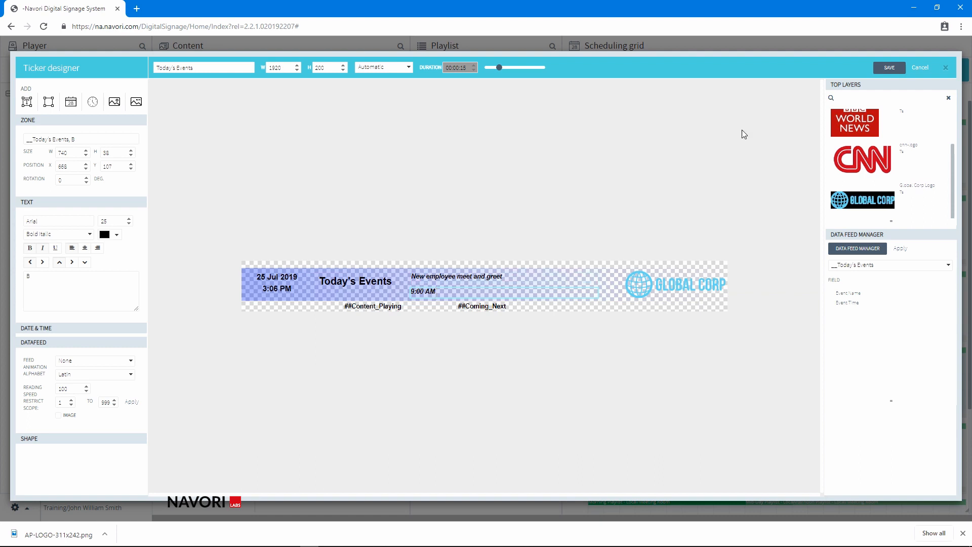
{"action": "left_click", "coordinate": [881, 70]}
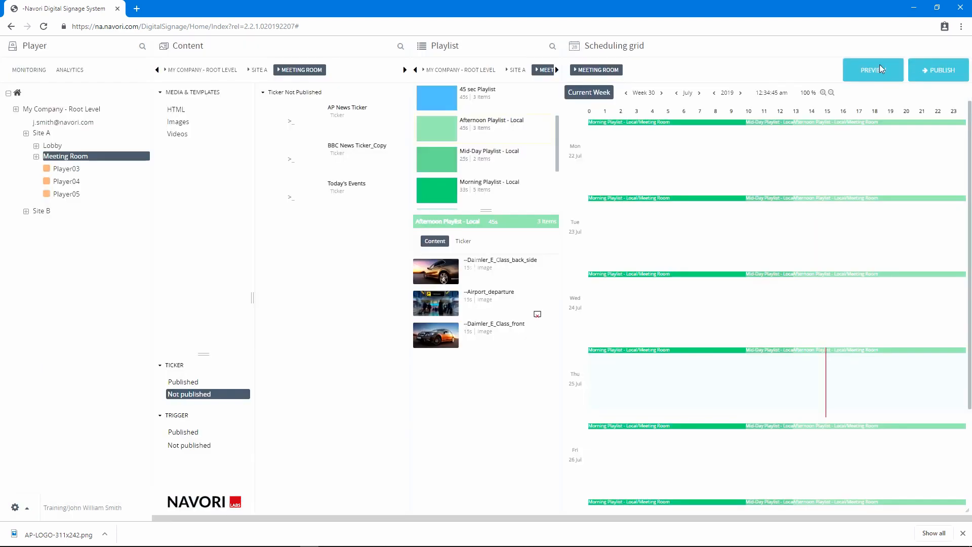